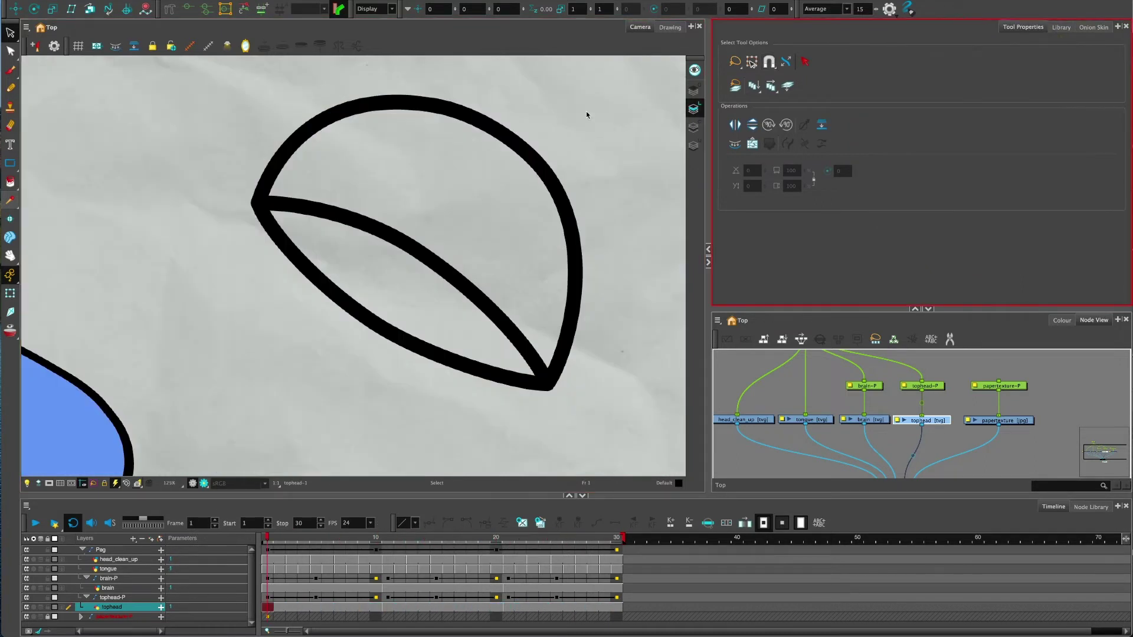
Activate the Contour Editor on the head-lid strokes and clear the initial selection
click(355, 266)
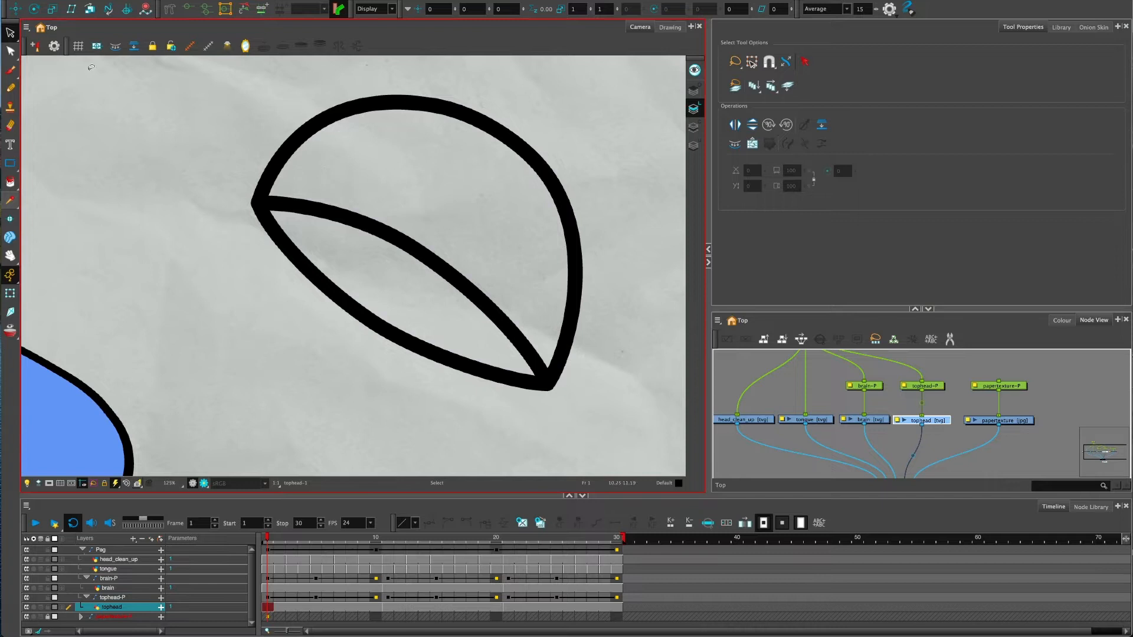
click(10, 51)
click(263, 206)
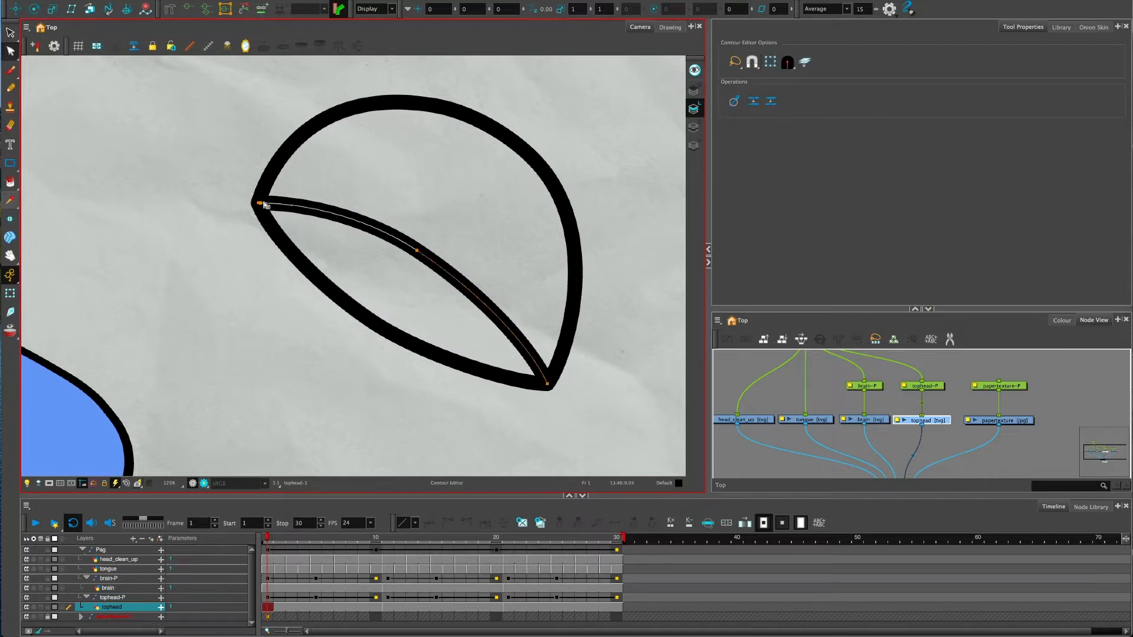
click(241, 190)
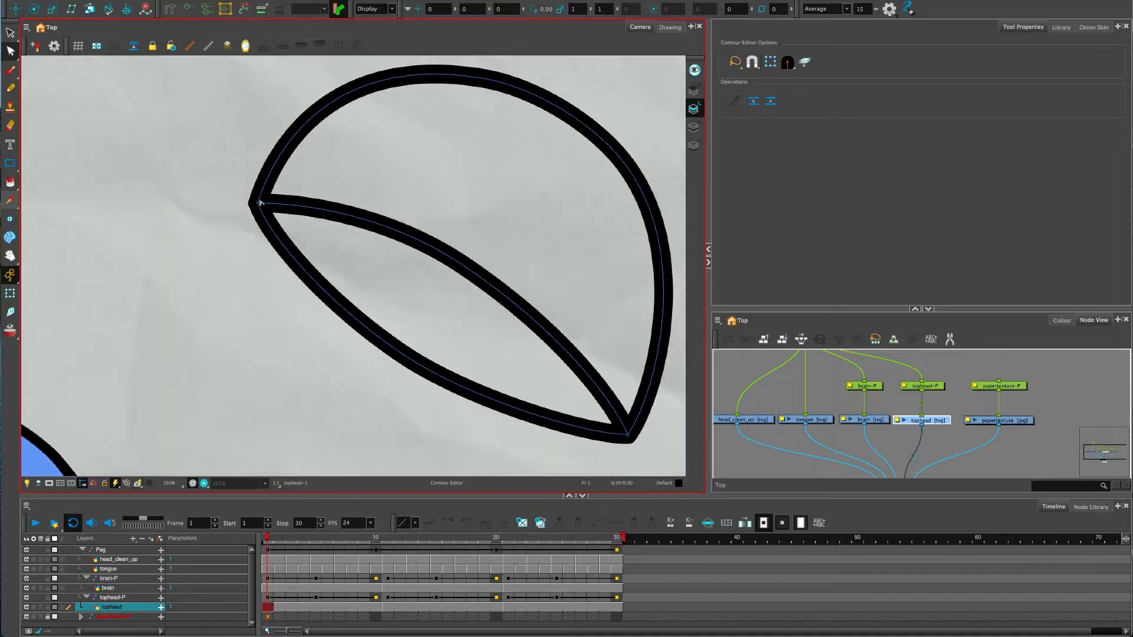
scroll(255, 206, up, 2)
scroll(255, 205, up, 2)
scroll(255, 206, up, 2)
scroll(261, 206, up, 2)
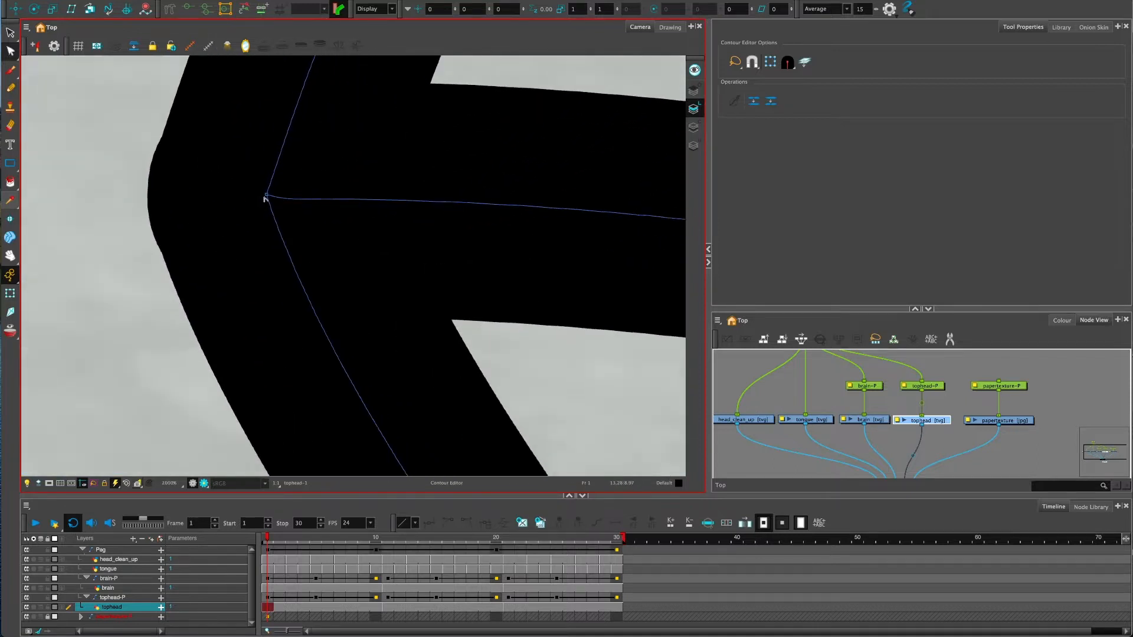
Trial-drag the corner junction point out to the left, then undo the reshape
click(268, 196)
drag(268, 197, 160, 231)
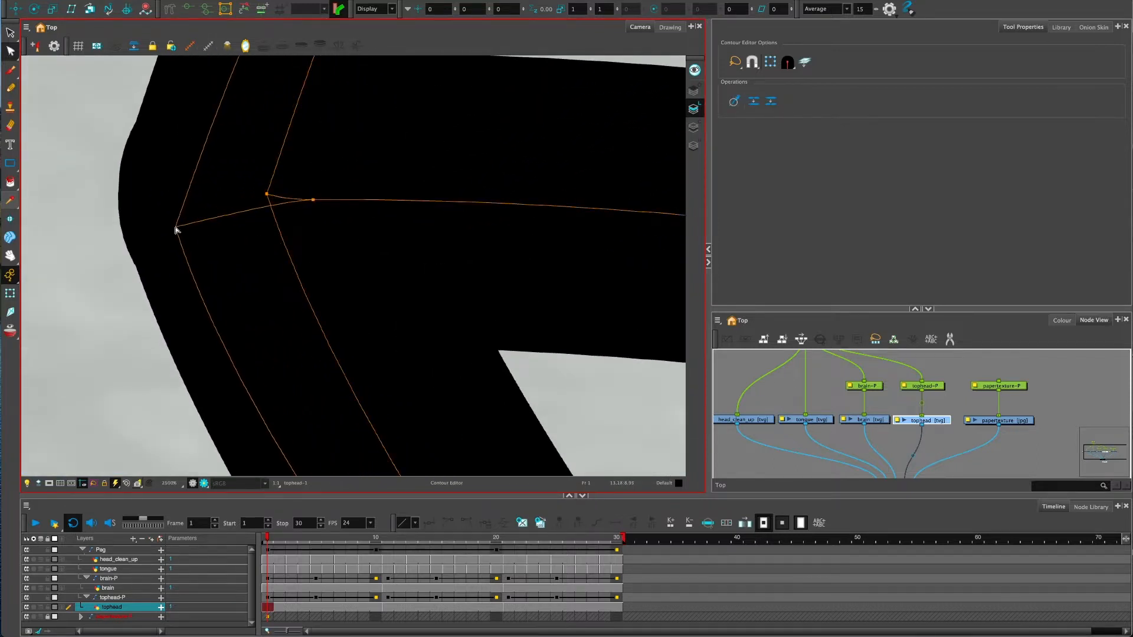
key(Delete)
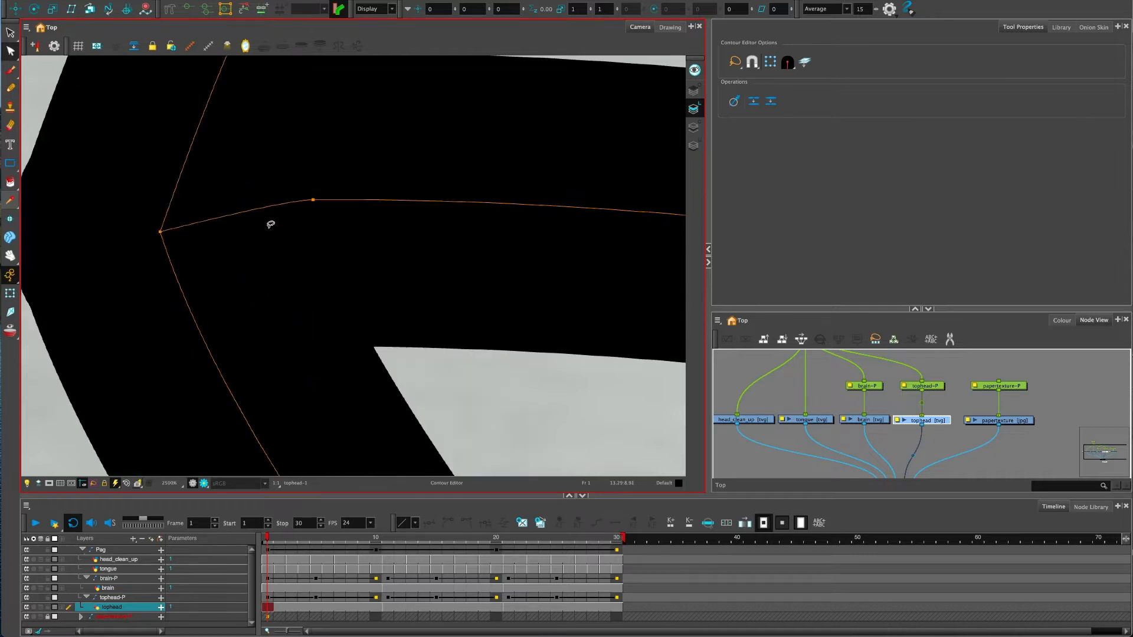
scroll(272, 224, down, 2)
scroll(292, 230, down, 2)
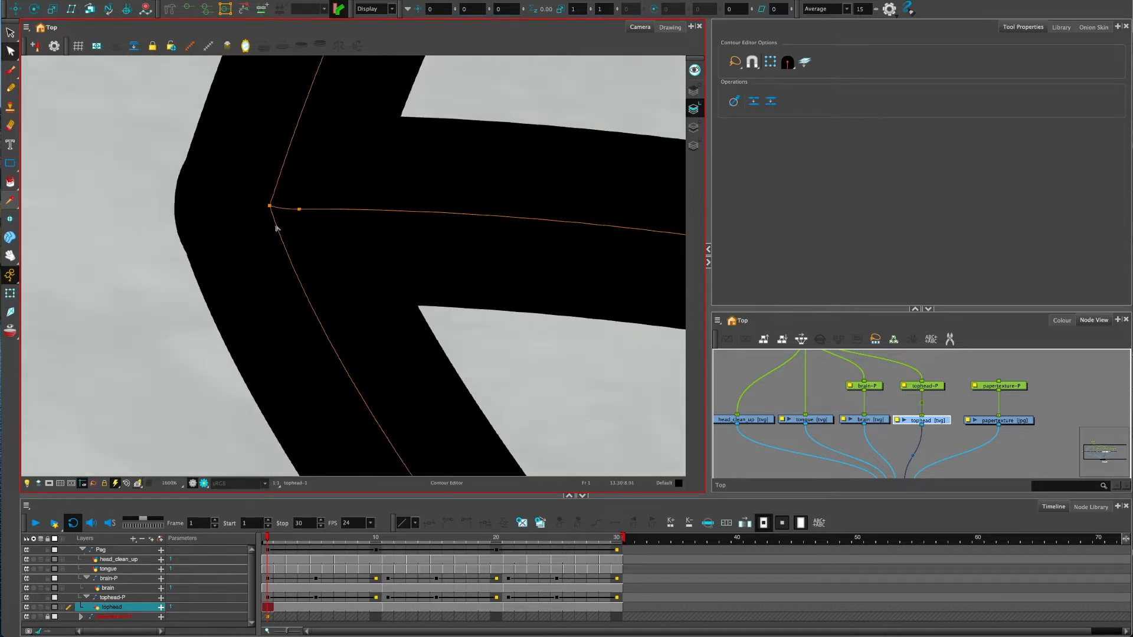
scroll(301, 232, down, 2)
scroll(309, 235, down, 2)
scroll(309, 234, down, 2)
scroll(308, 234, down, 2)
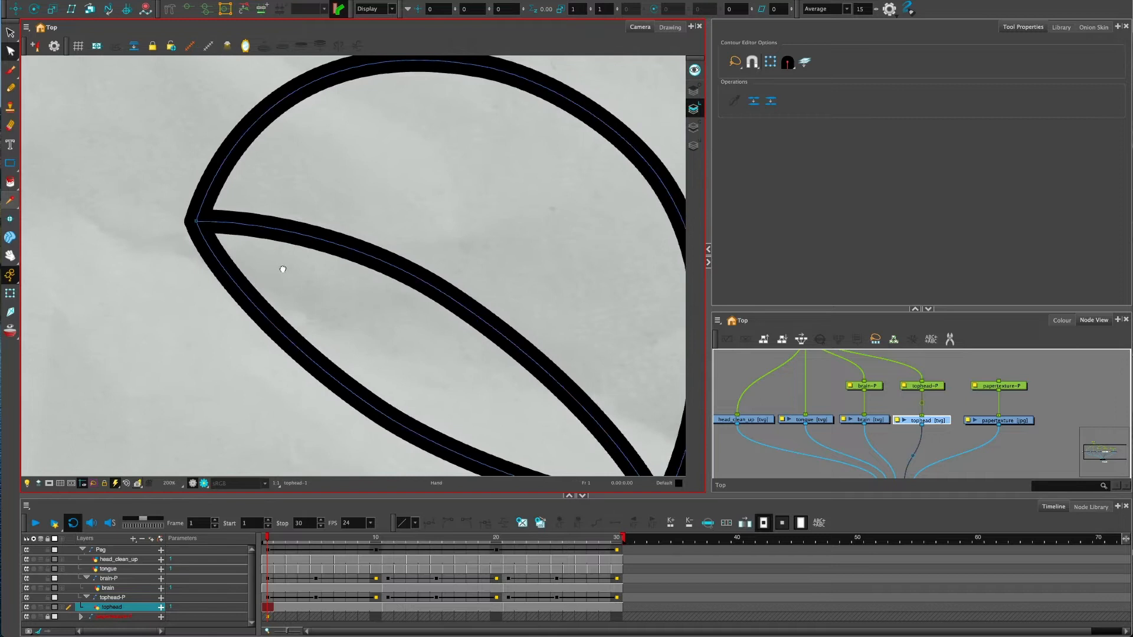
scroll(308, 235, down, 2)
scroll(308, 235, down, 1)
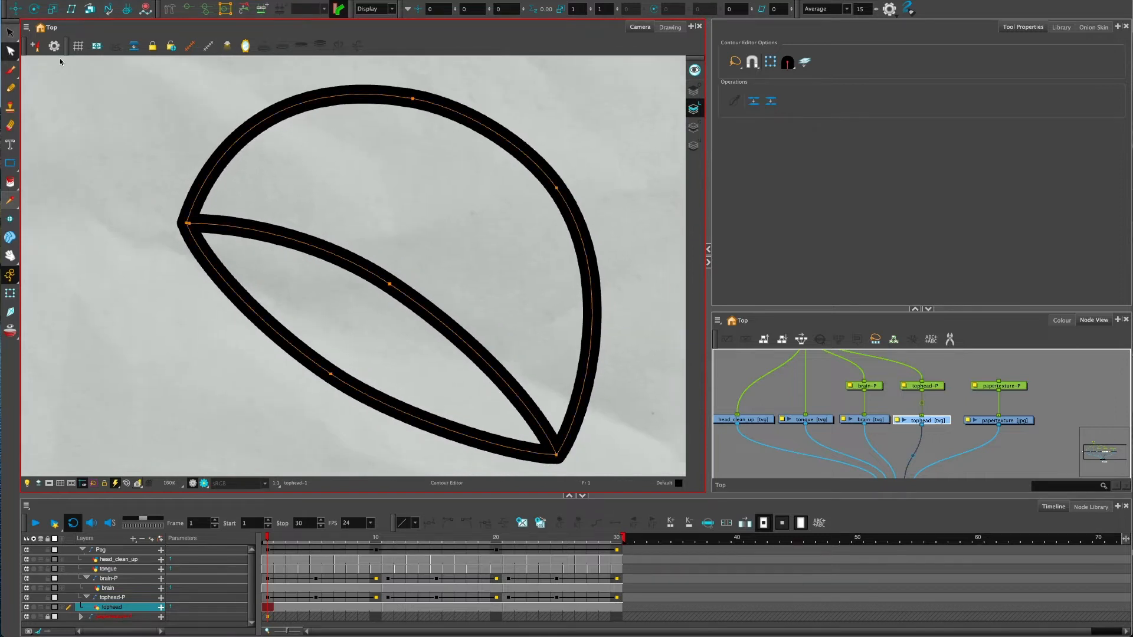
key(alt+s)
click(330, 254)
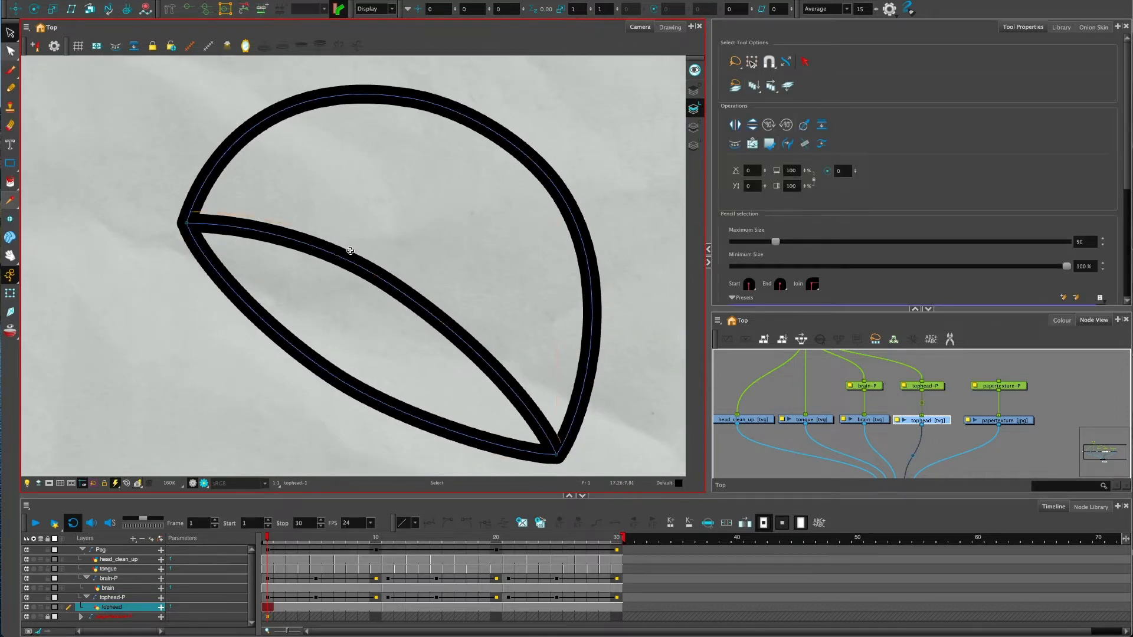
drag(341, 260, 359, 230)
drag(304, 313, 204, 303)
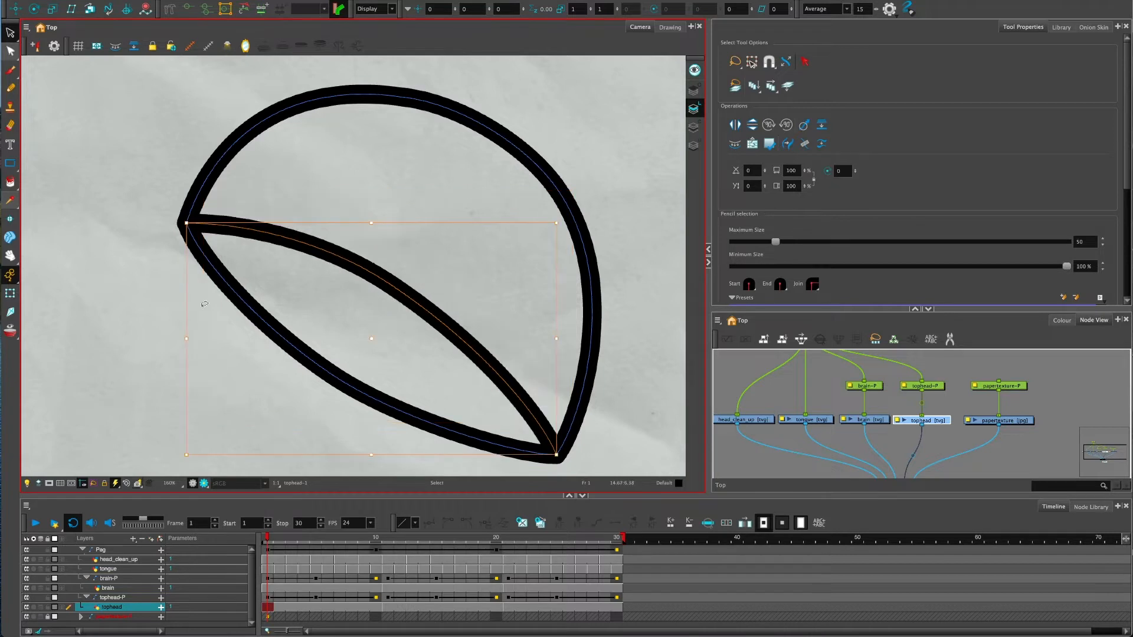
click(179, 219)
click(189, 223)
click(12, 54)
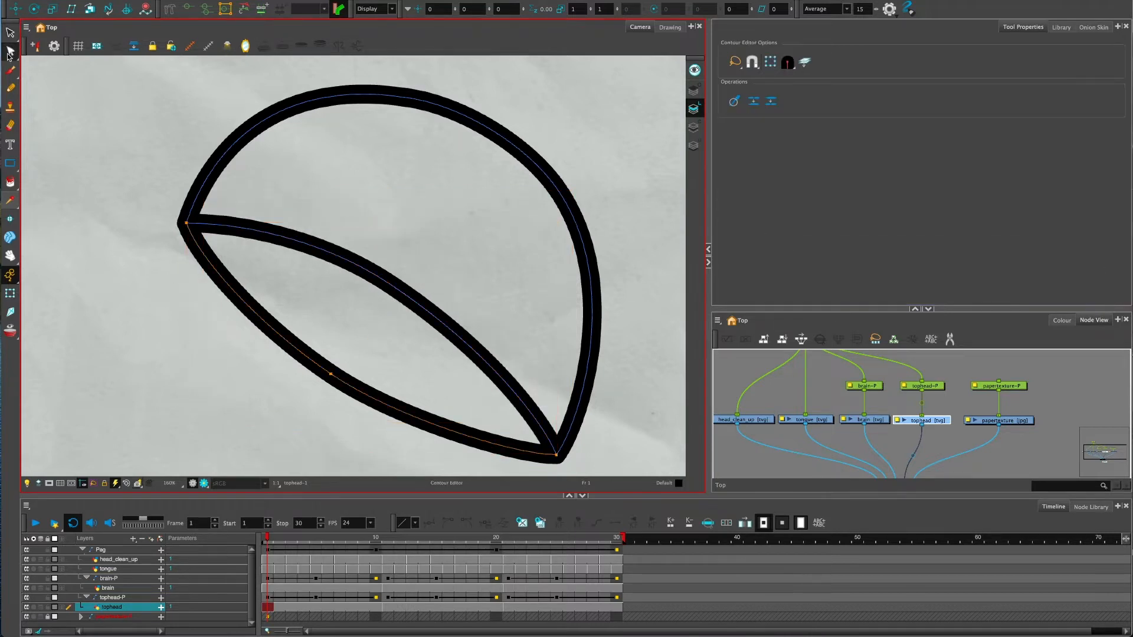
drag(560, 455, 538, 413)
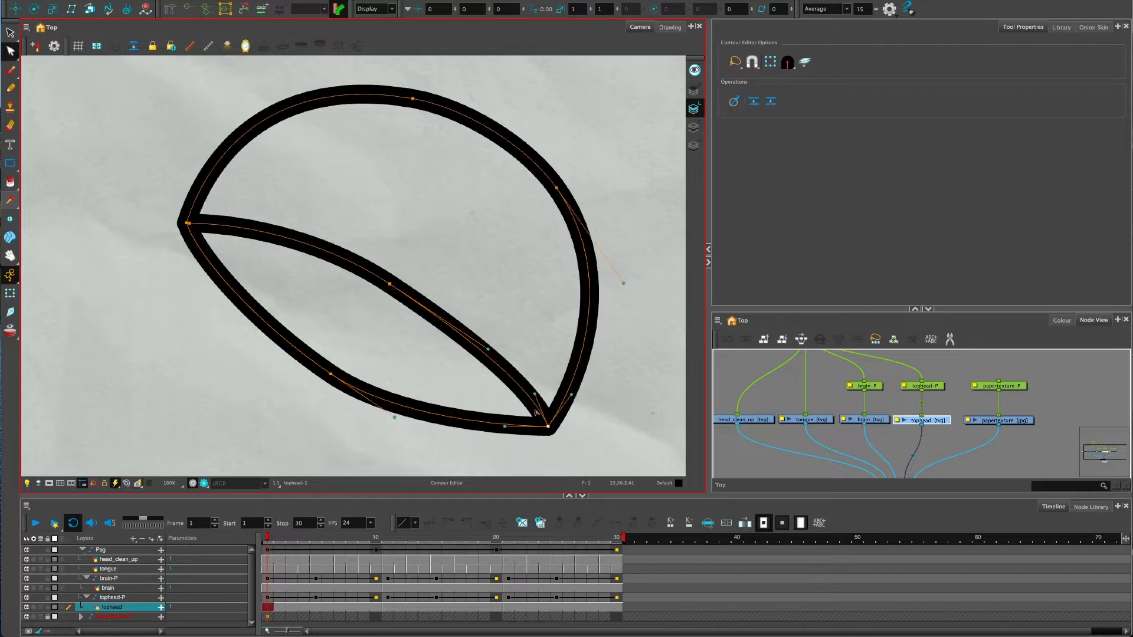
key(ctrl+z)
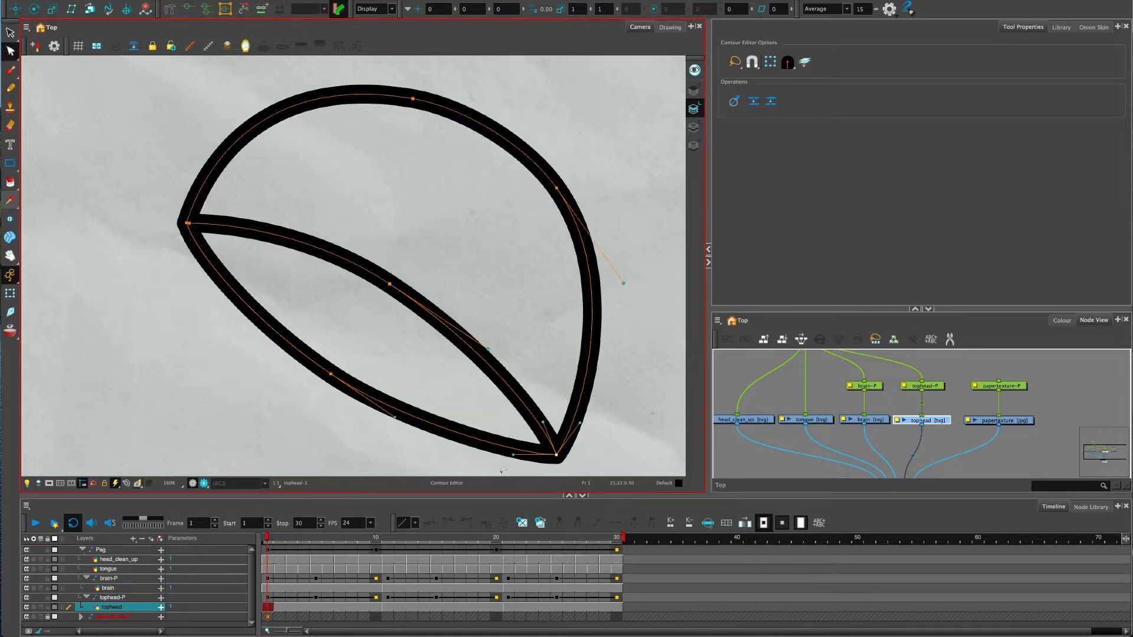
scroll(498, 410, up, 2)
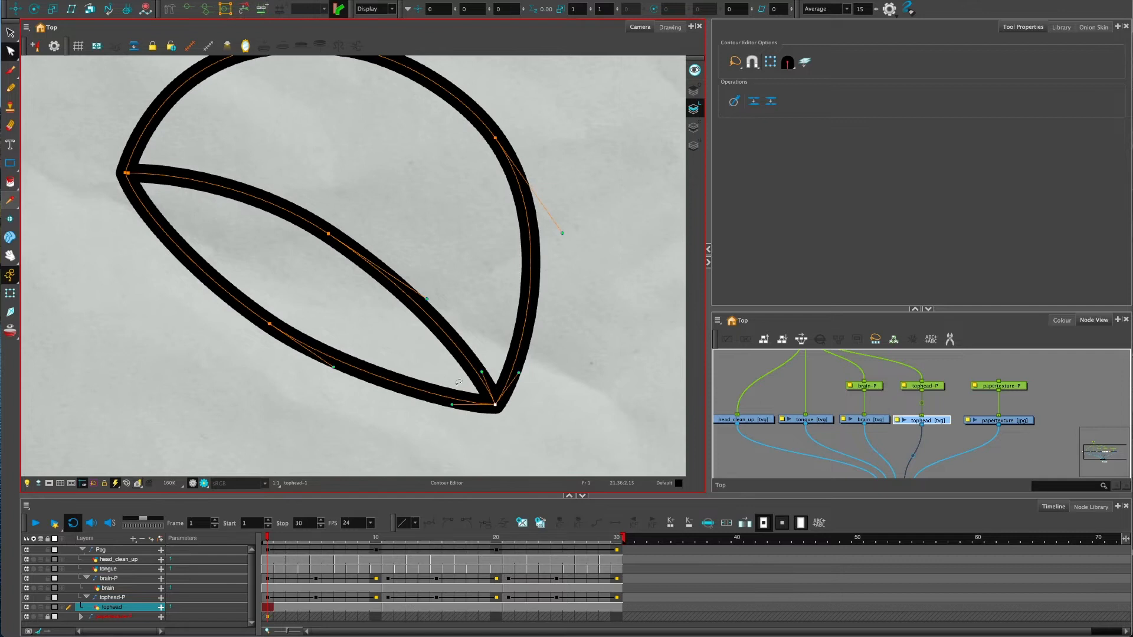
scroll(498, 410, up, 3)
scroll(513, 390, up, 3)
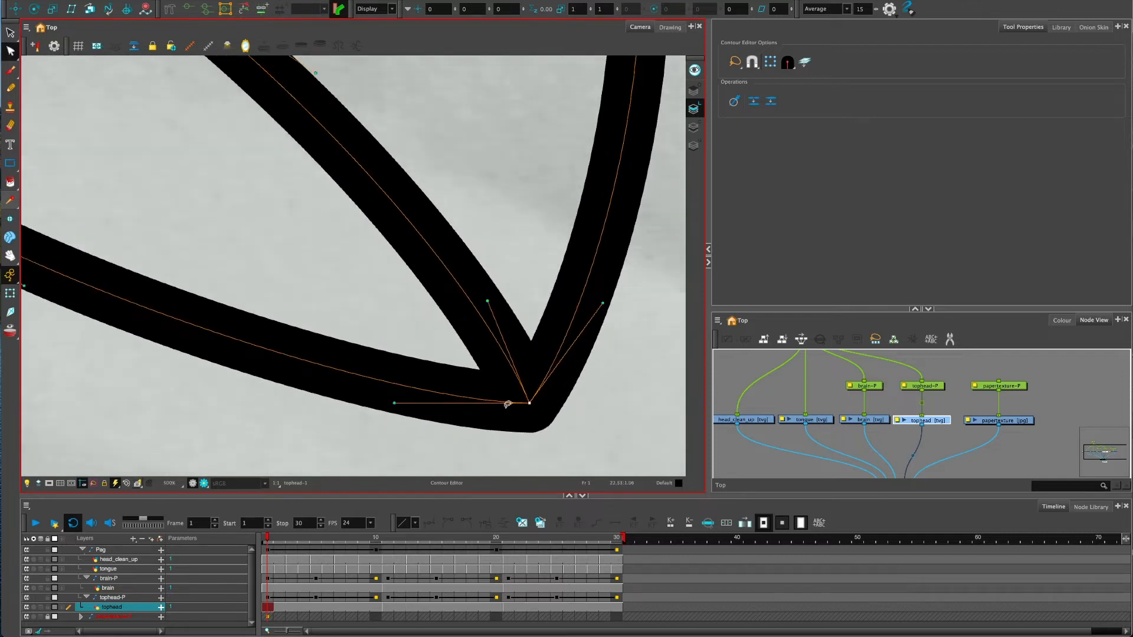
key(Escape)
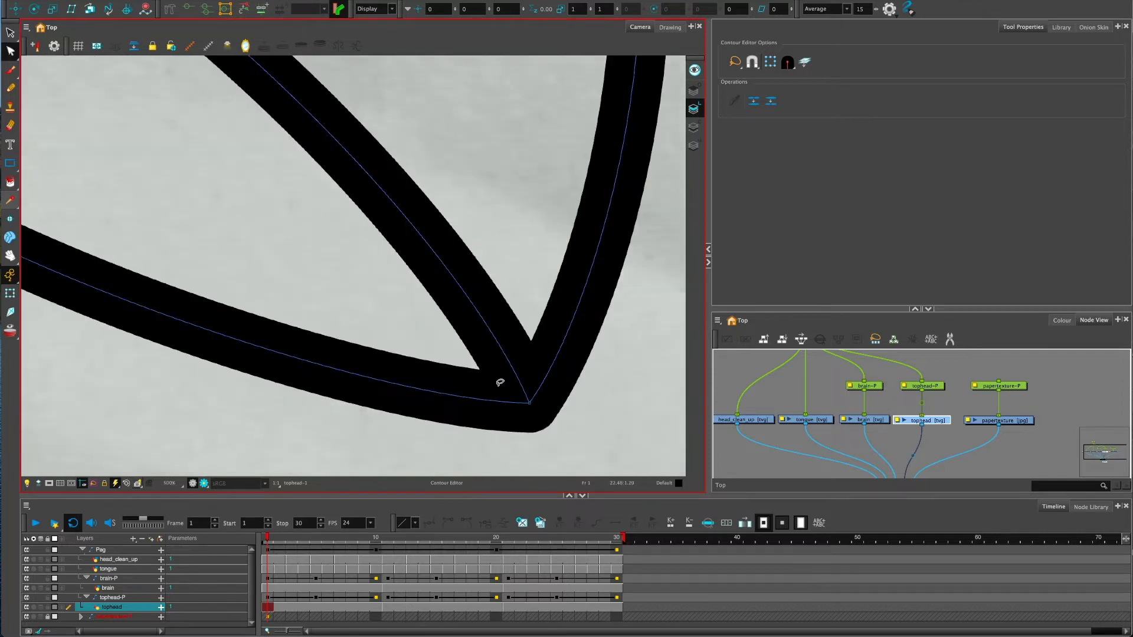
scroll(500, 382, down, 3)
scroll(499, 382, down, 3)
Inspect the lid's bottom tip and both halves of the middle line with the Contour Editor
click(460, 359)
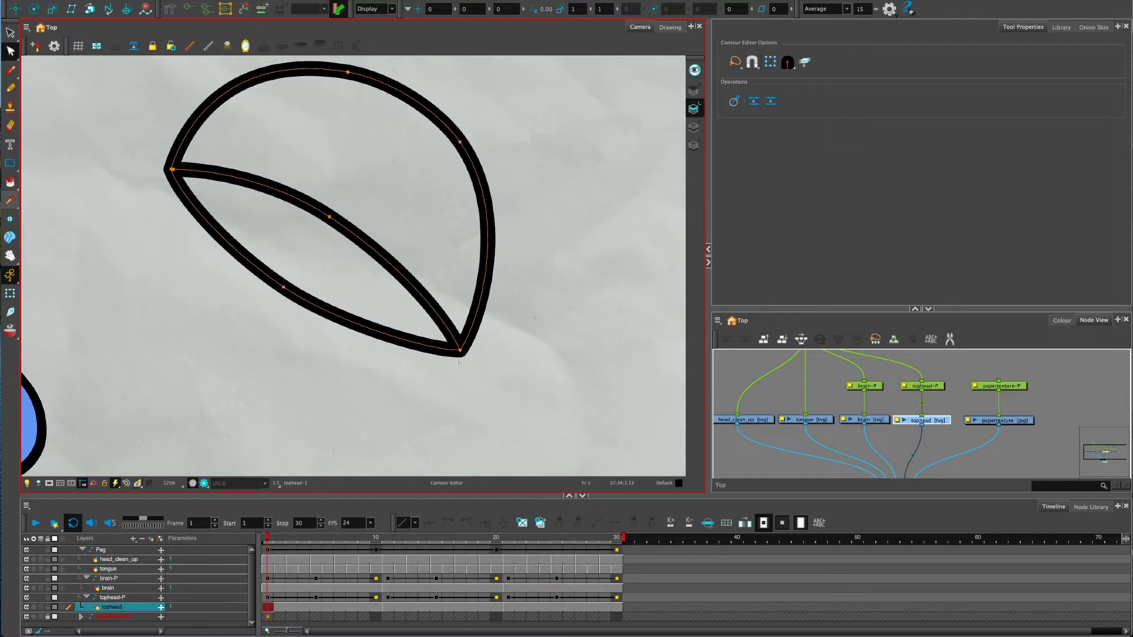
scroll(229, 211, up, 2)
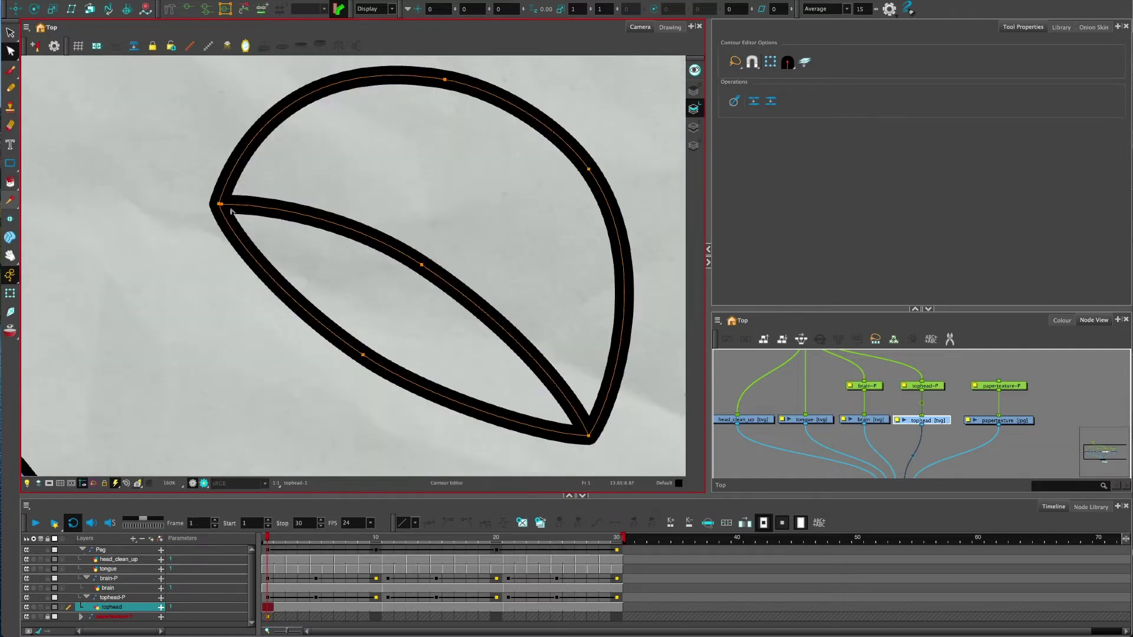
click(12, 33)
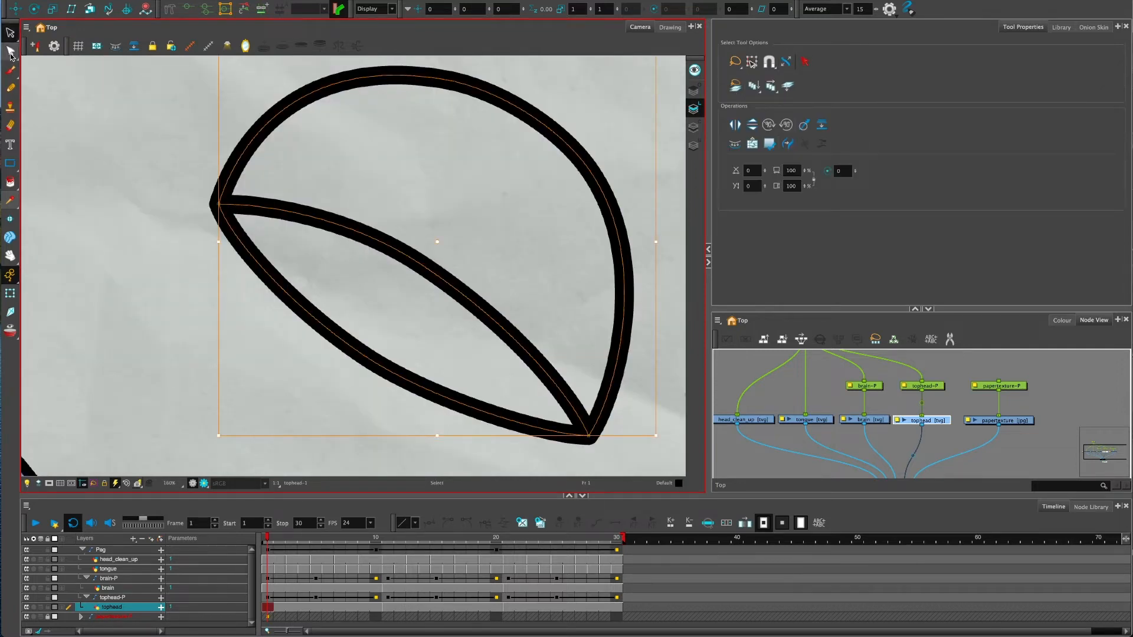
click(13, 51)
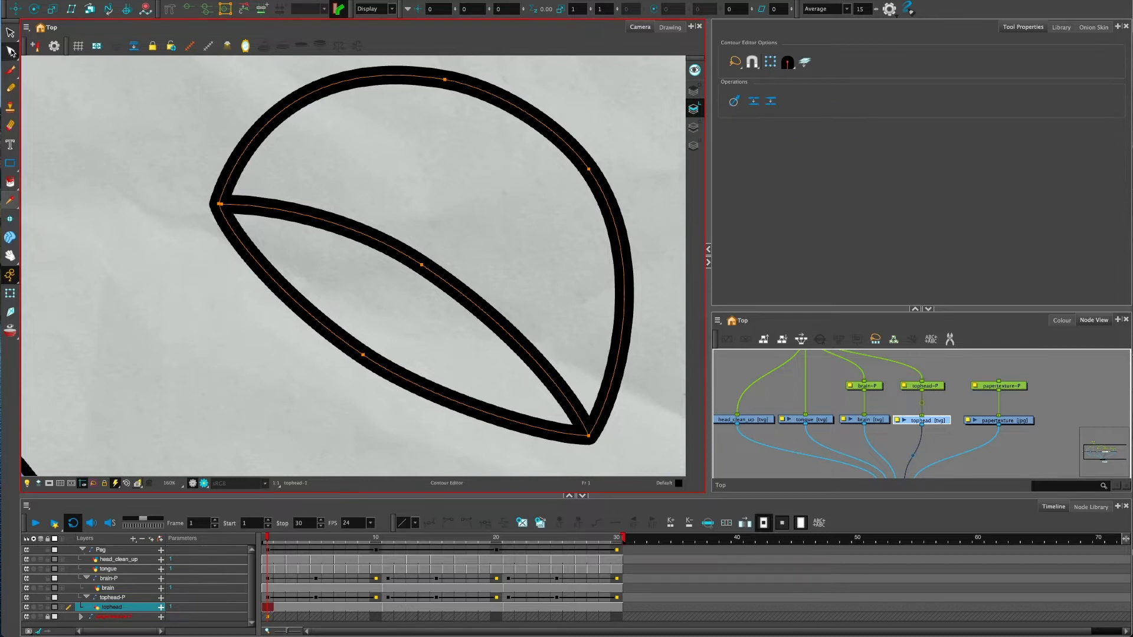
click(314, 221)
click(475, 309)
click(319, 218)
Delete the left half of the middle line and connect the loose stroke end to the leaf's left tip
key(space)
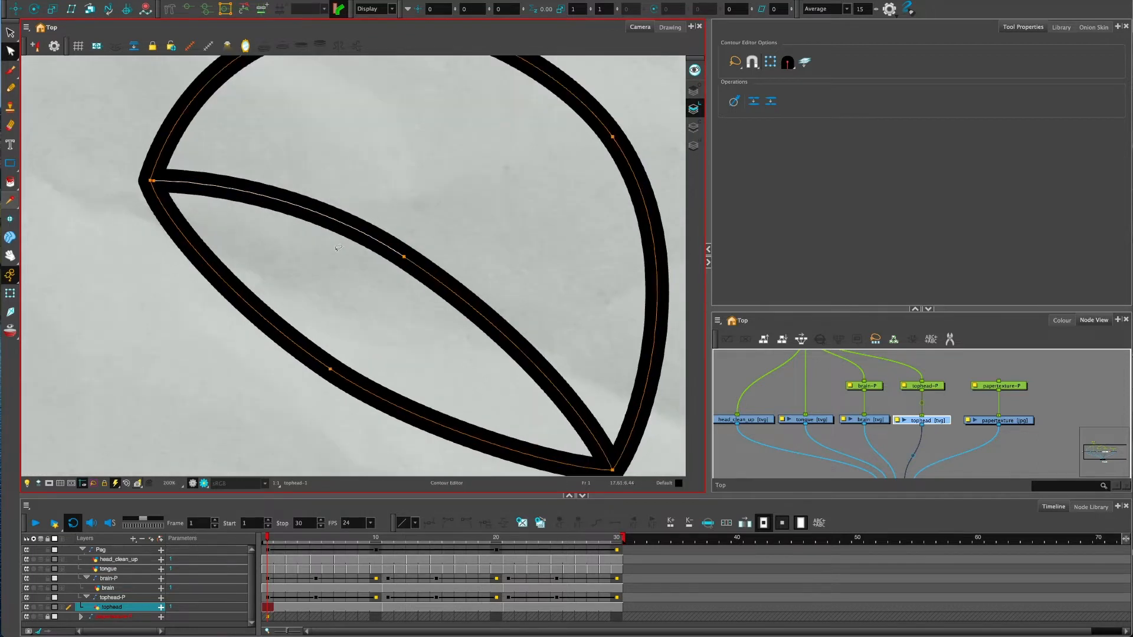
scroll(365, 277, up, 2)
click(351, 228)
key(Delete)
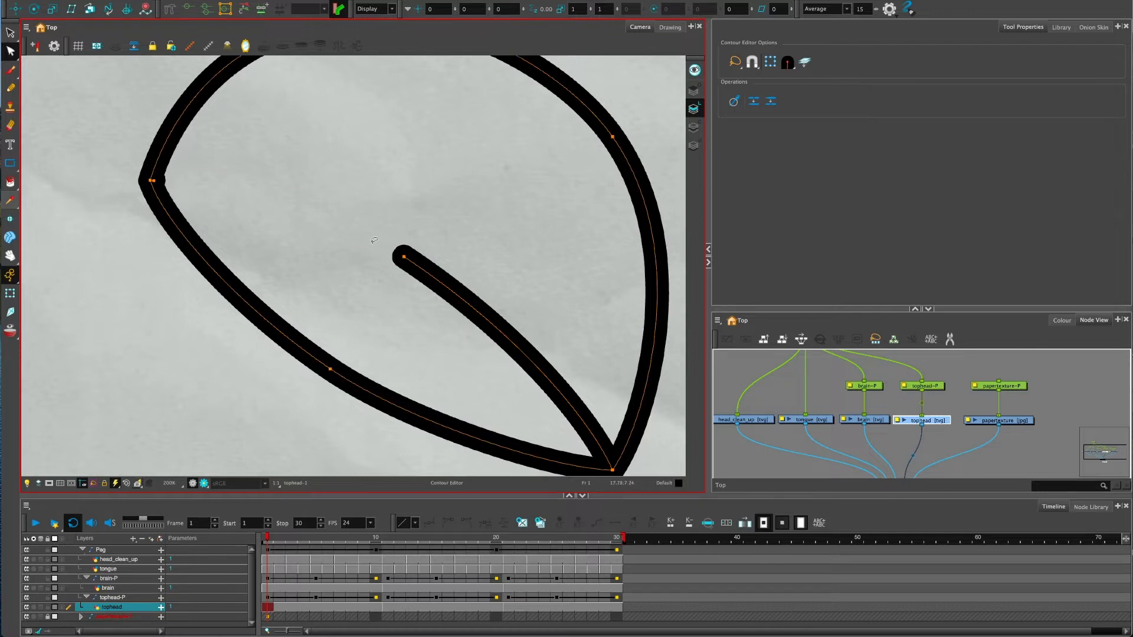
click(166, 181)
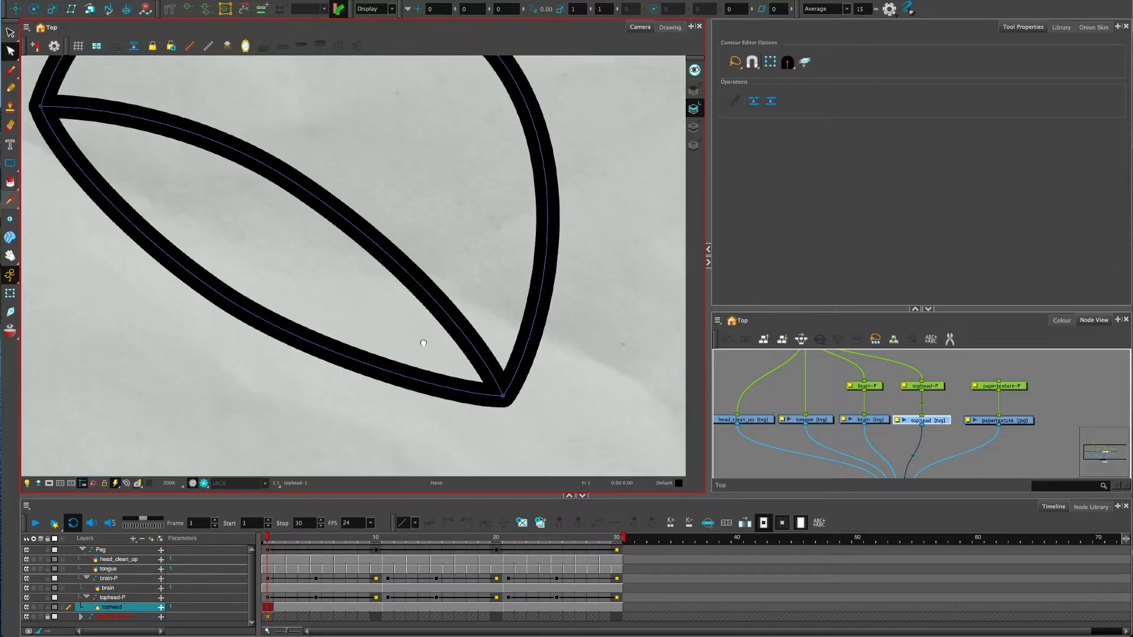
scroll(531, 413, down, 1)
scroll(531, 438, up, 3)
scroll(483, 351, up, 2)
scroll(483, 351, up, 1)
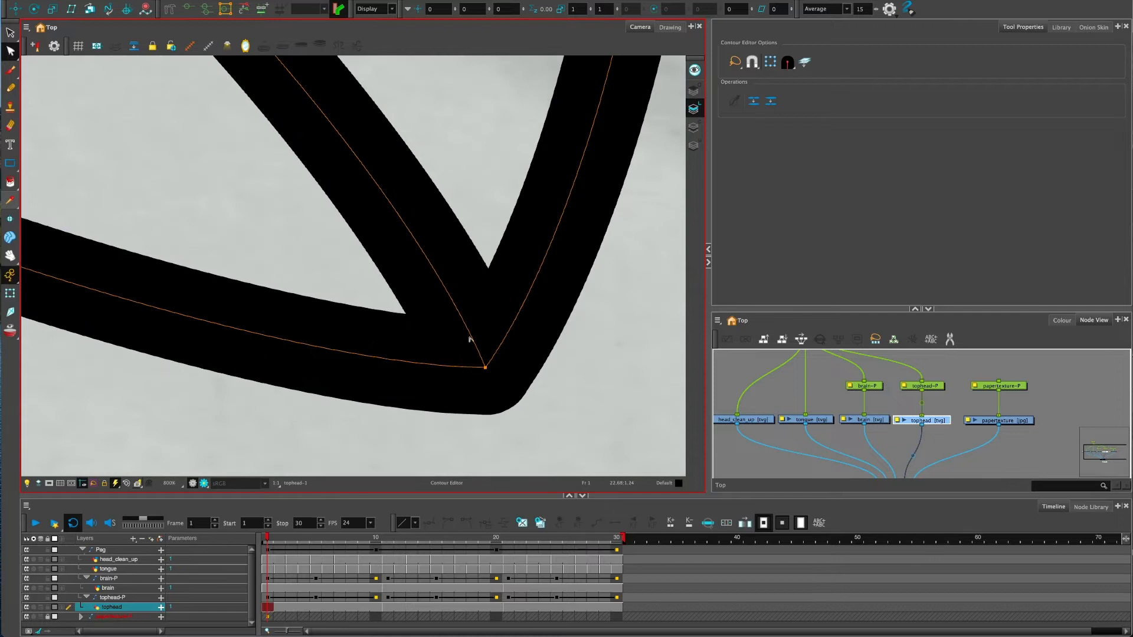
With the Select tool, snap the leaf's lower curve into place at the bottom junction
click(11, 33)
click(40, 32)
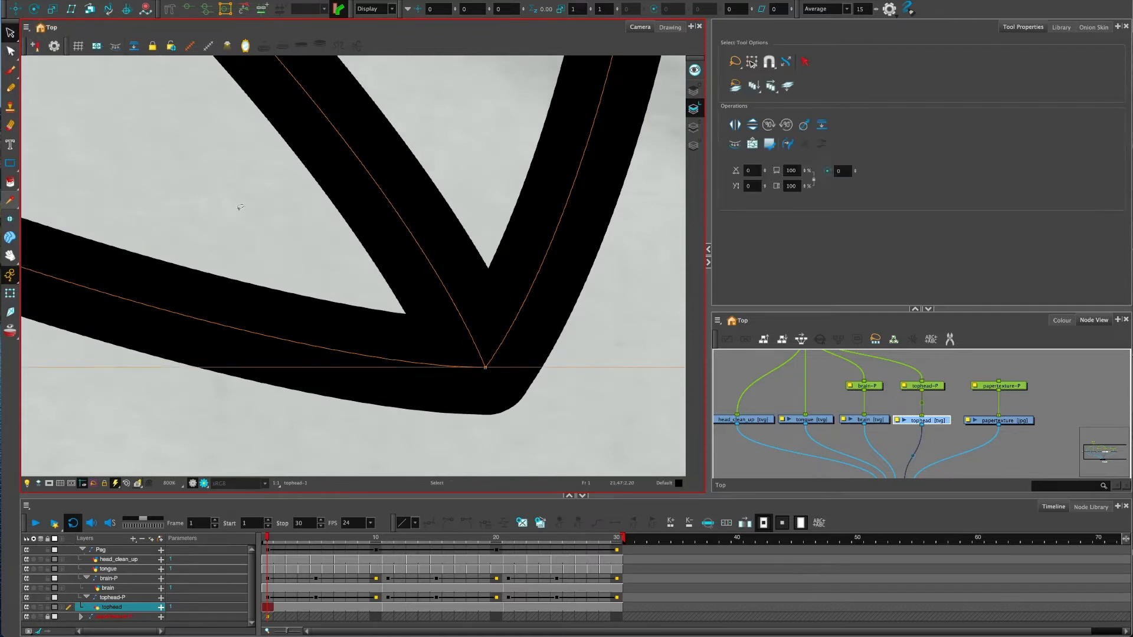
scroll(124, 113, down, 3)
drag(310, 239, 124, 112)
scroll(124, 112, down, 3)
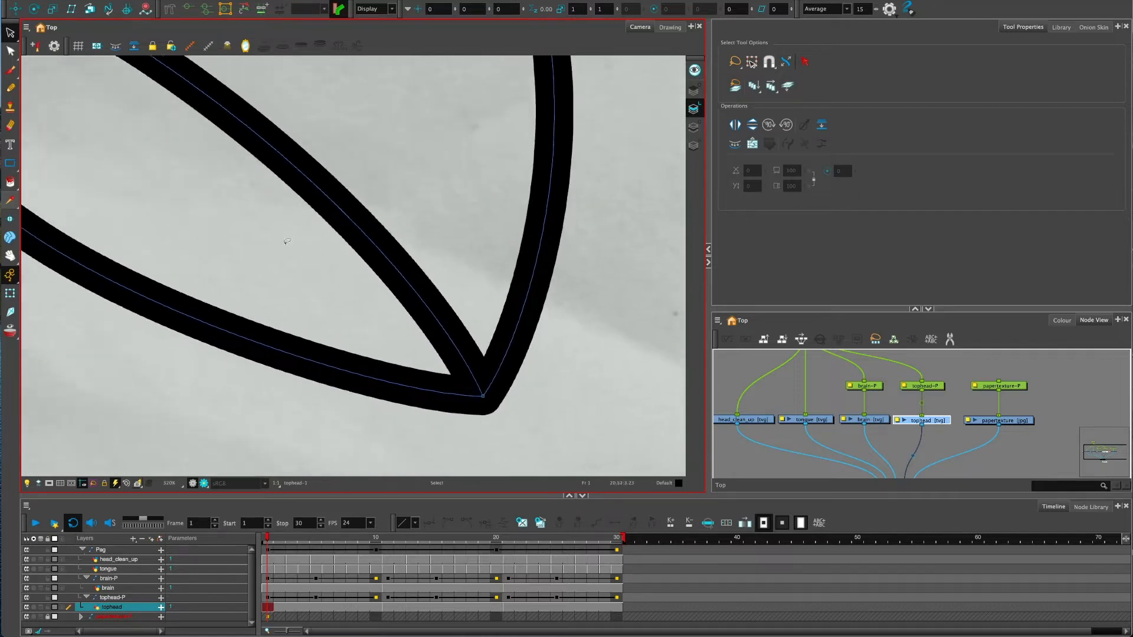
scroll(124, 112, down, 2)
mouse_move(177, 142)
mouse_down()
mouse_move(242, 175)
mouse_move(254, 147)
mouse_move(259, 177)
mouse_up()
click(242, 173)
click(372, 317)
scroll(373, 317, up, 3)
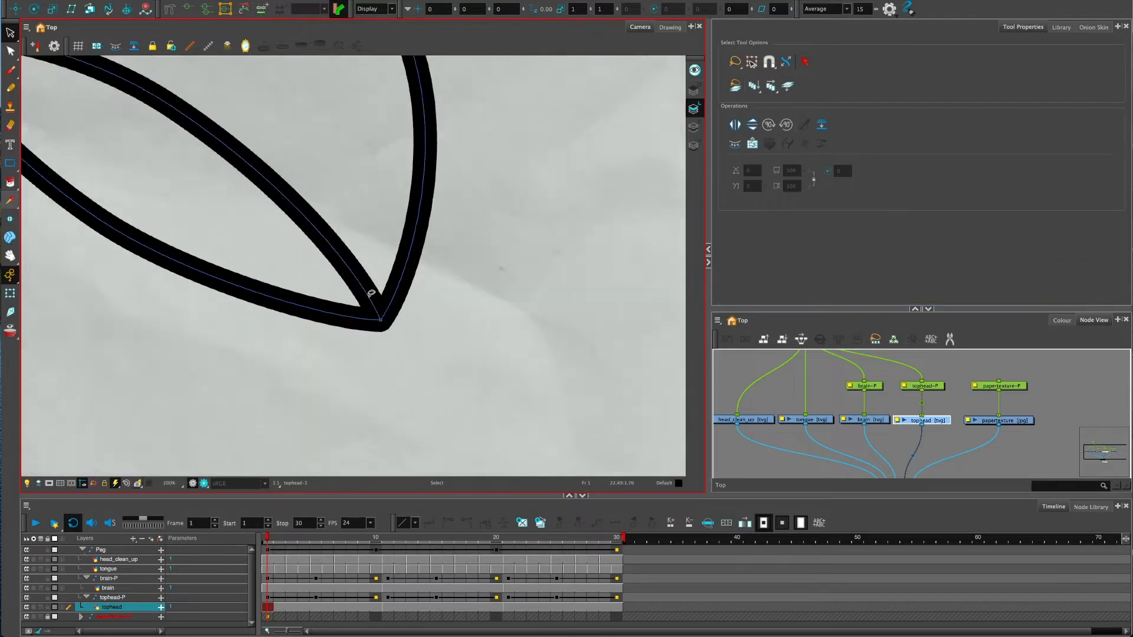
scroll(372, 317, up, 3)
scroll(363, 302, up, 2)
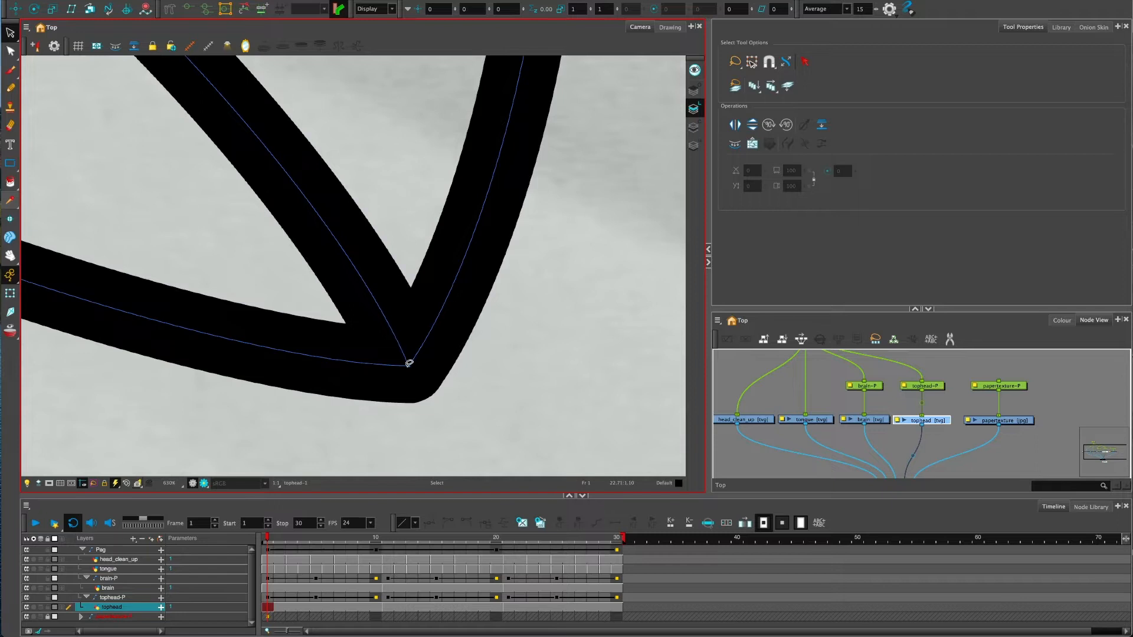
scroll(409, 363, up, 2)
scroll(410, 363, up, 2)
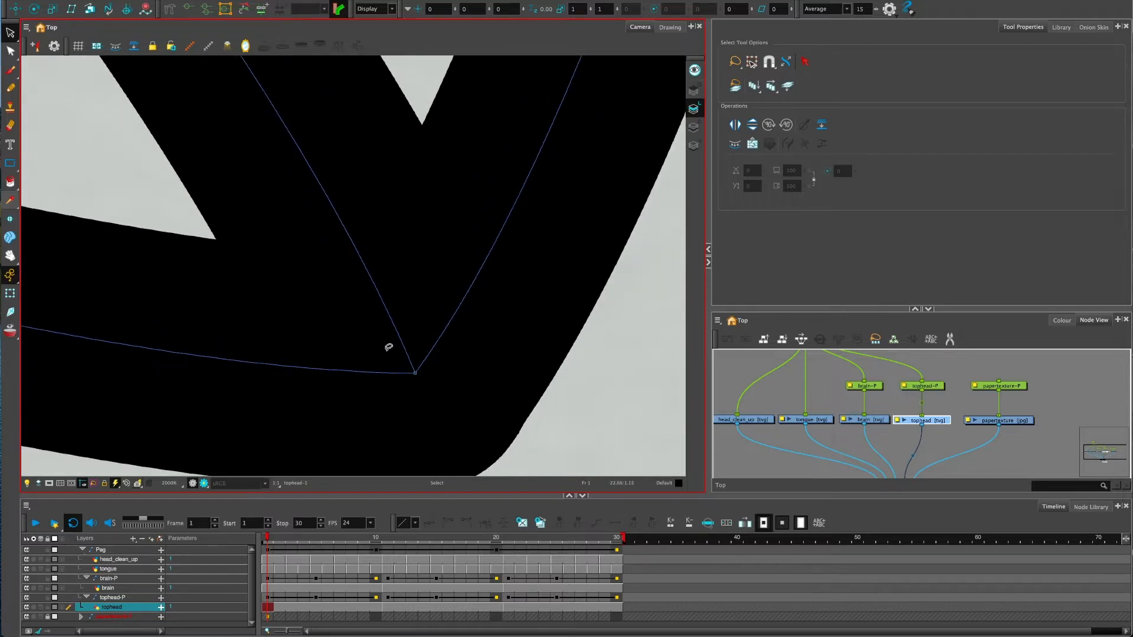
Inspect the V junction's contour points in the Contour Editor, adding a control point on its left side
click(11, 51)
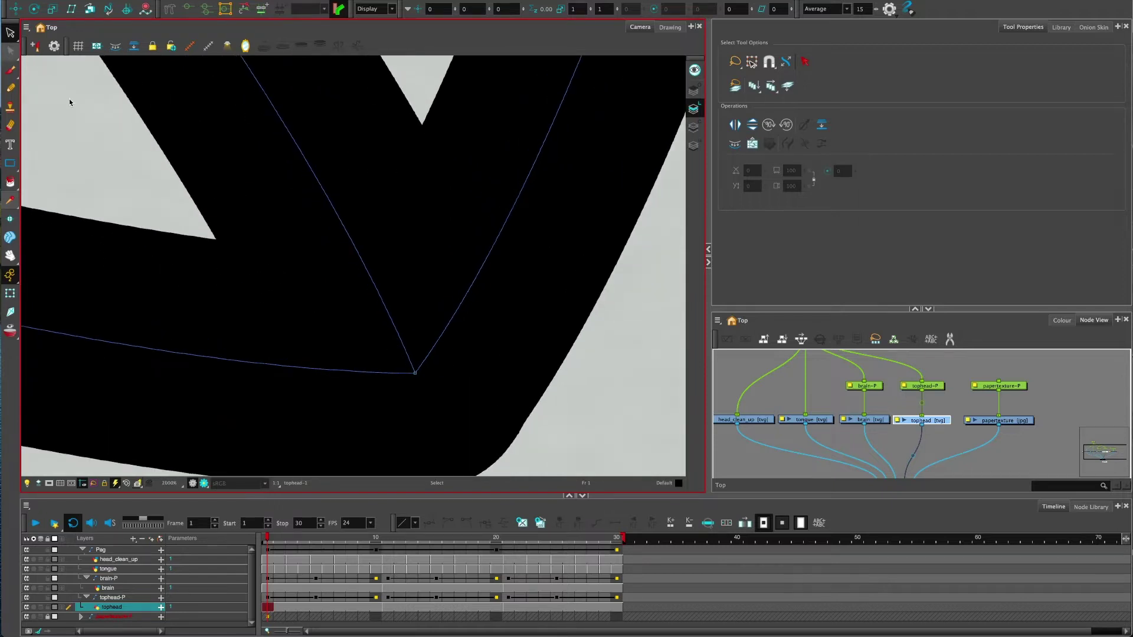
click(394, 376)
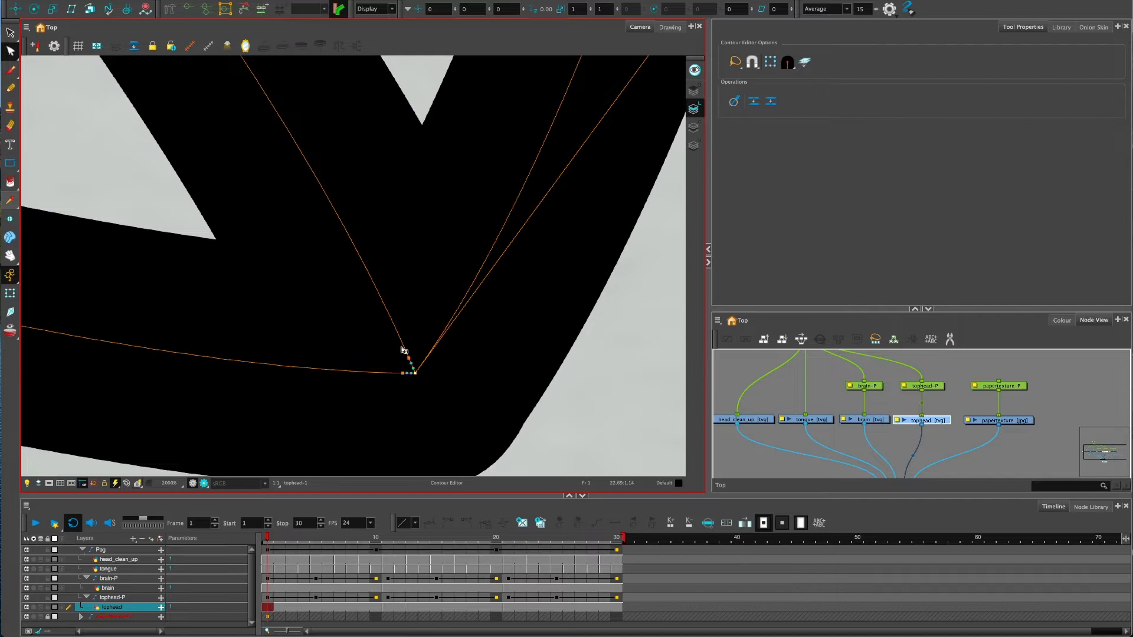
click(436, 352)
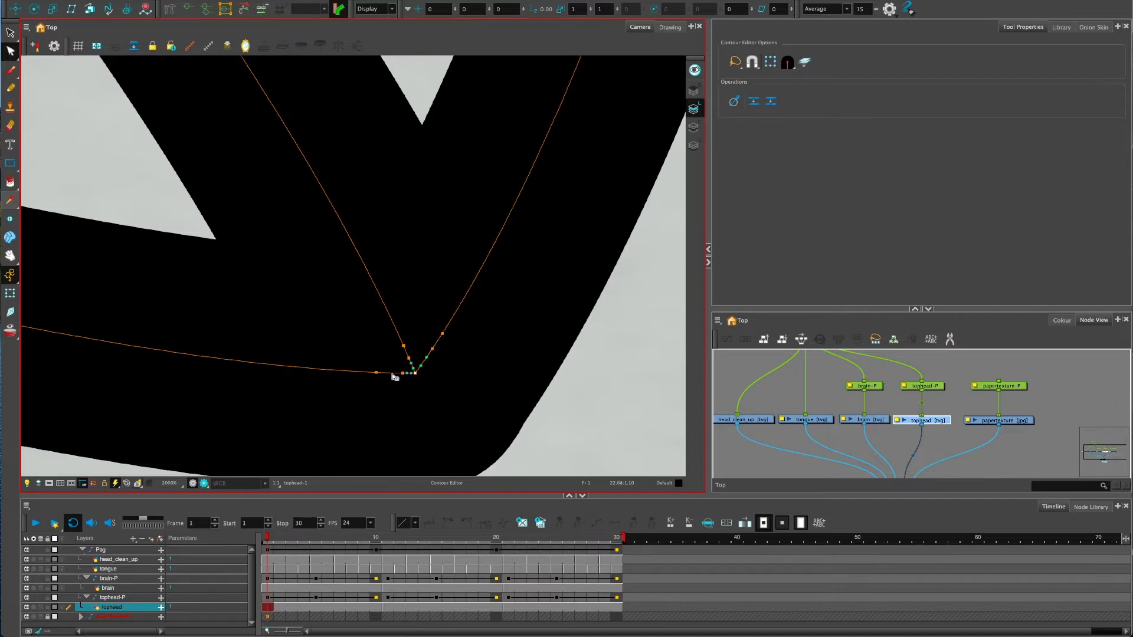
click(393, 321)
click(167, 182)
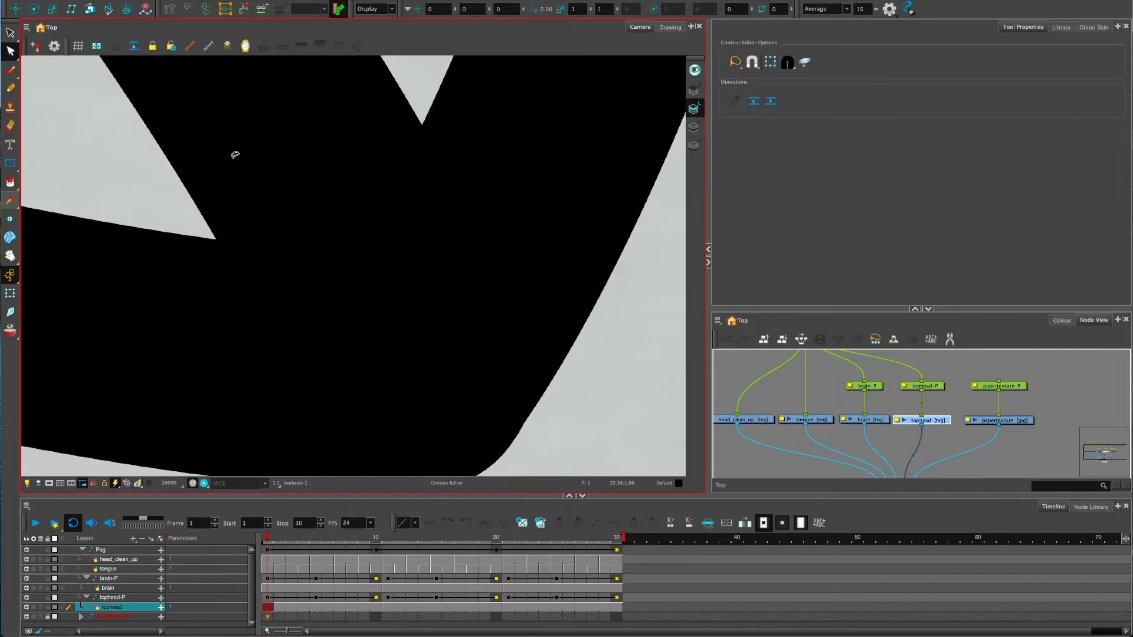
drag(356, 328, 442, 433)
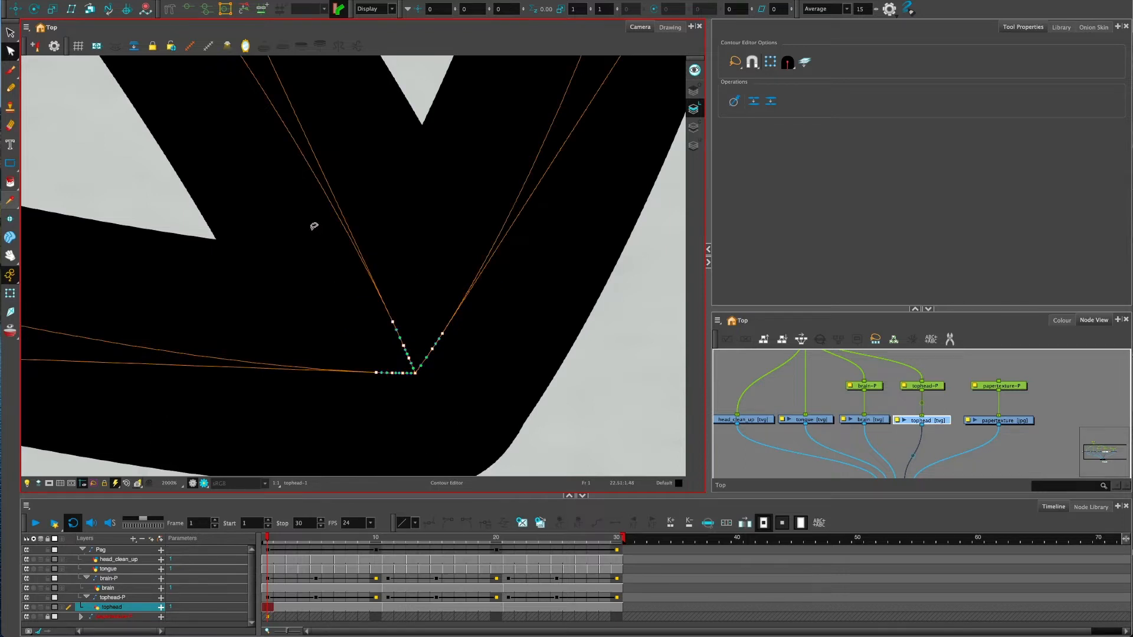
click(167, 172)
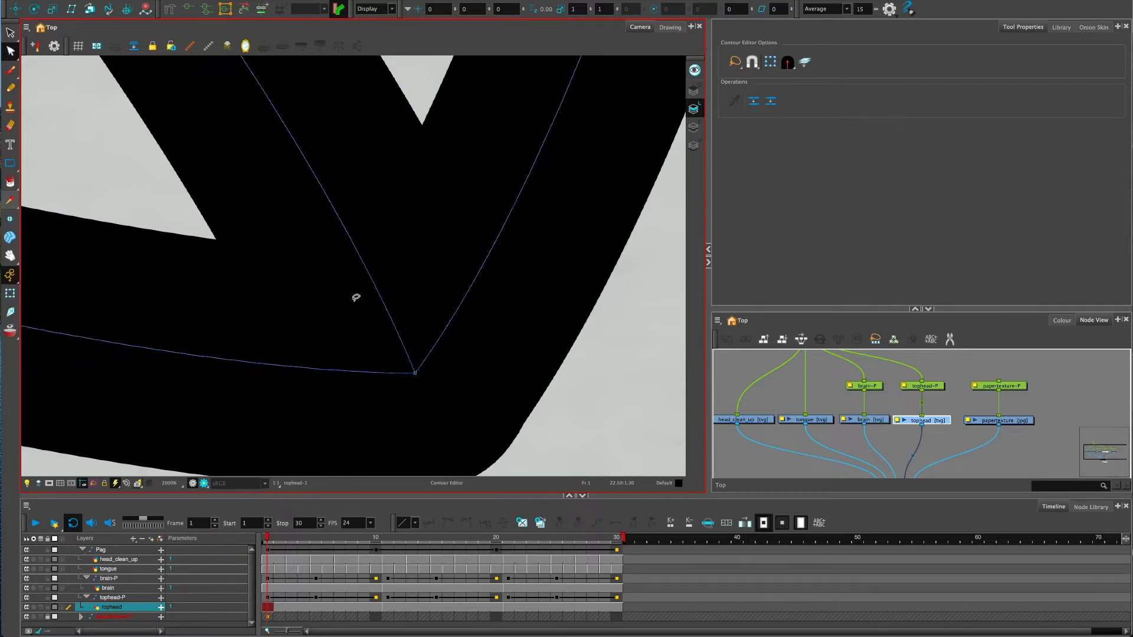
click(11, 32)
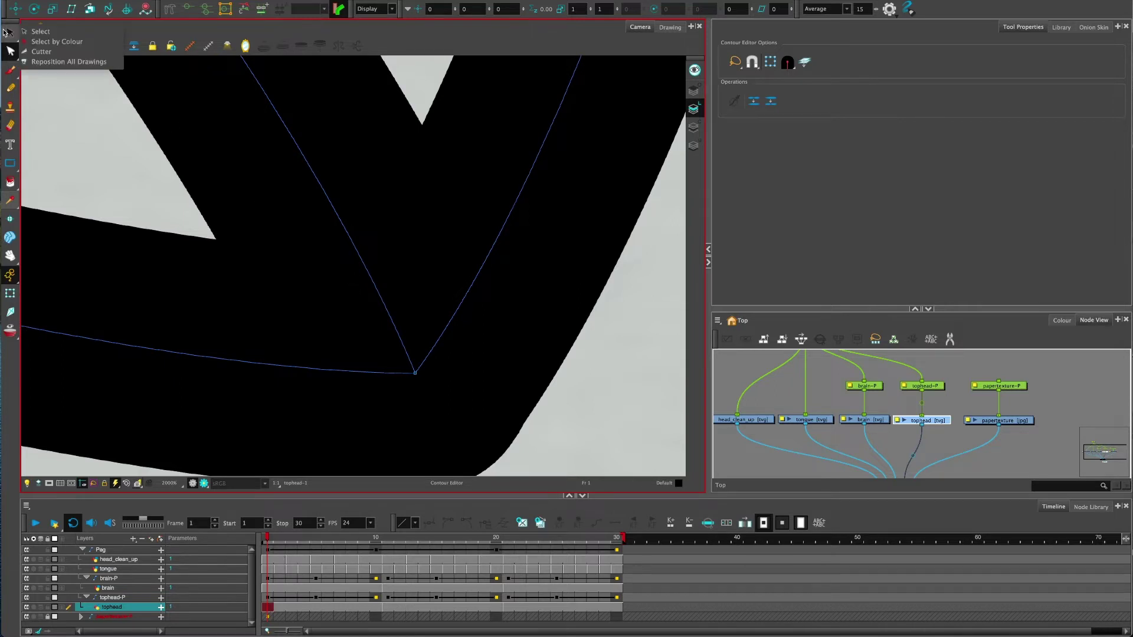
click(41, 52)
drag(338, 268, 338, 268)
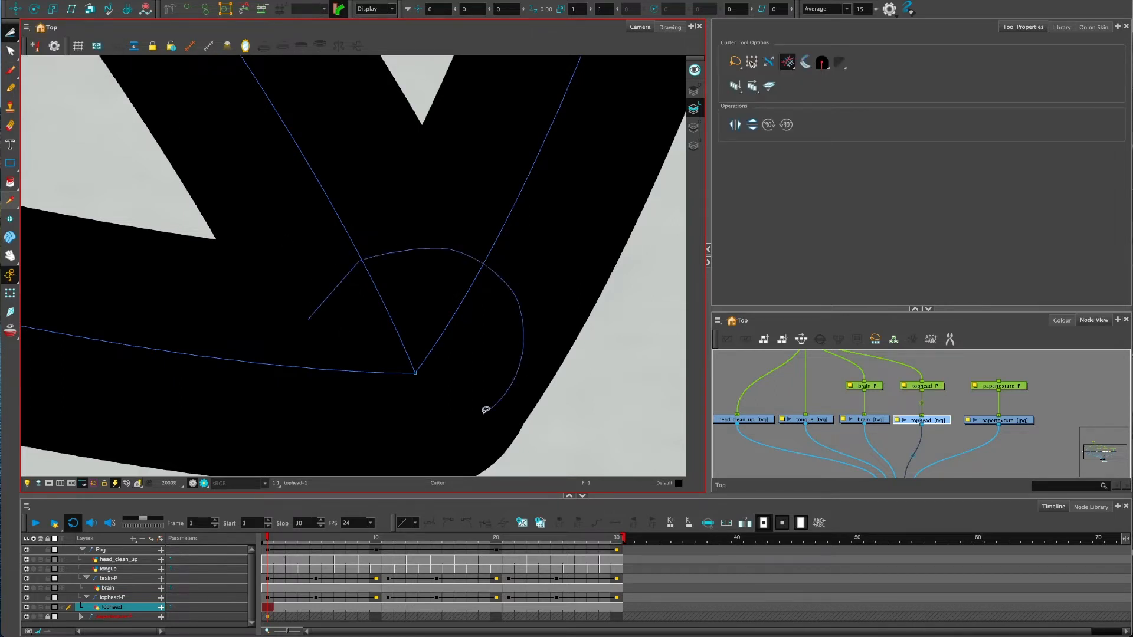
key(Delete)
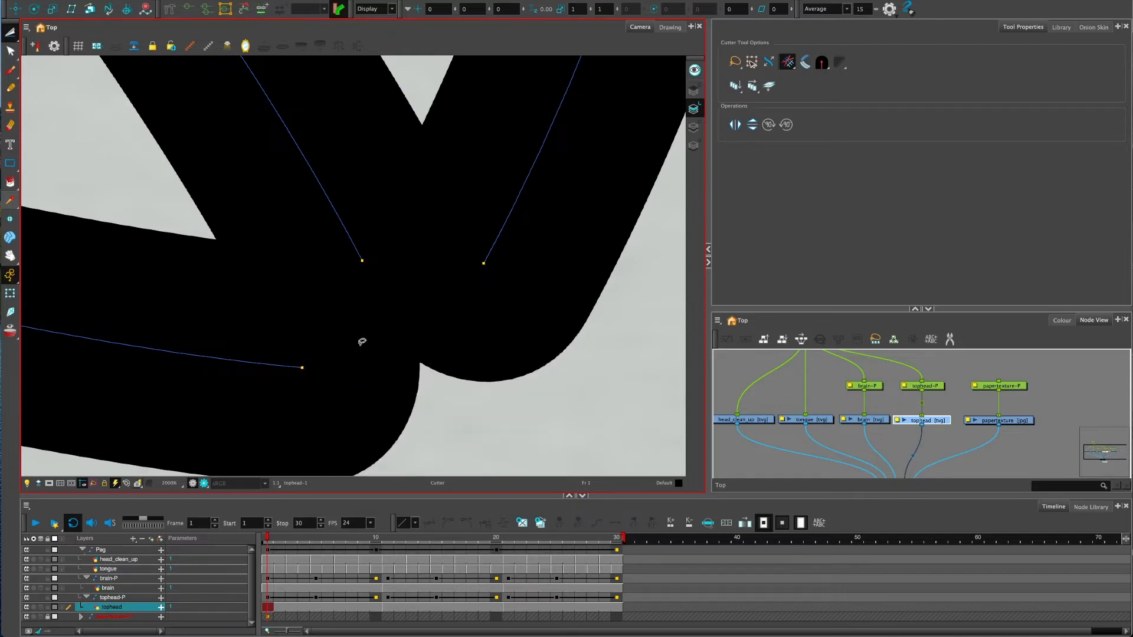
key(ctrl+z)
key(Escape)
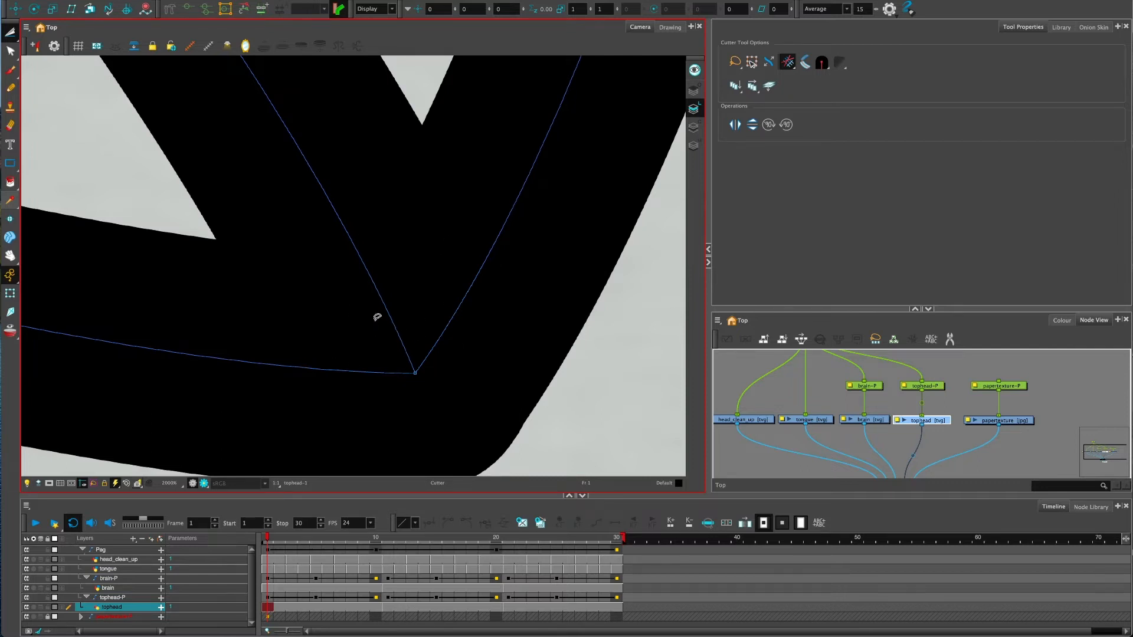
Examine the contour points of the three strokes meeting at the V corner
click(11, 52)
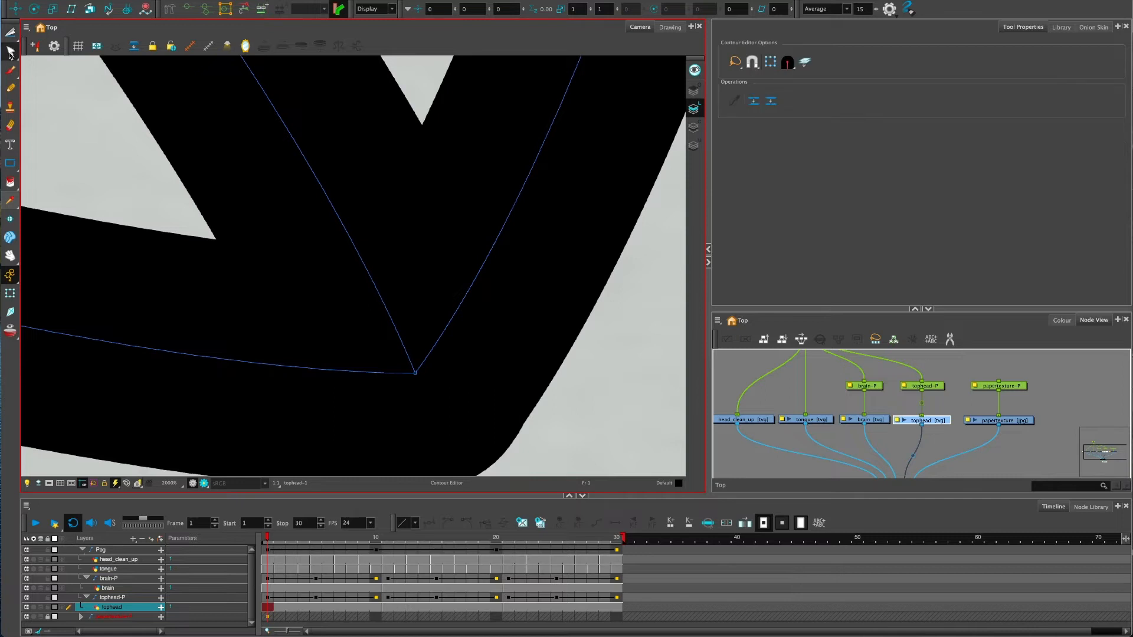
drag(367, 327, 360, 352)
scroll(397, 360, down, 2)
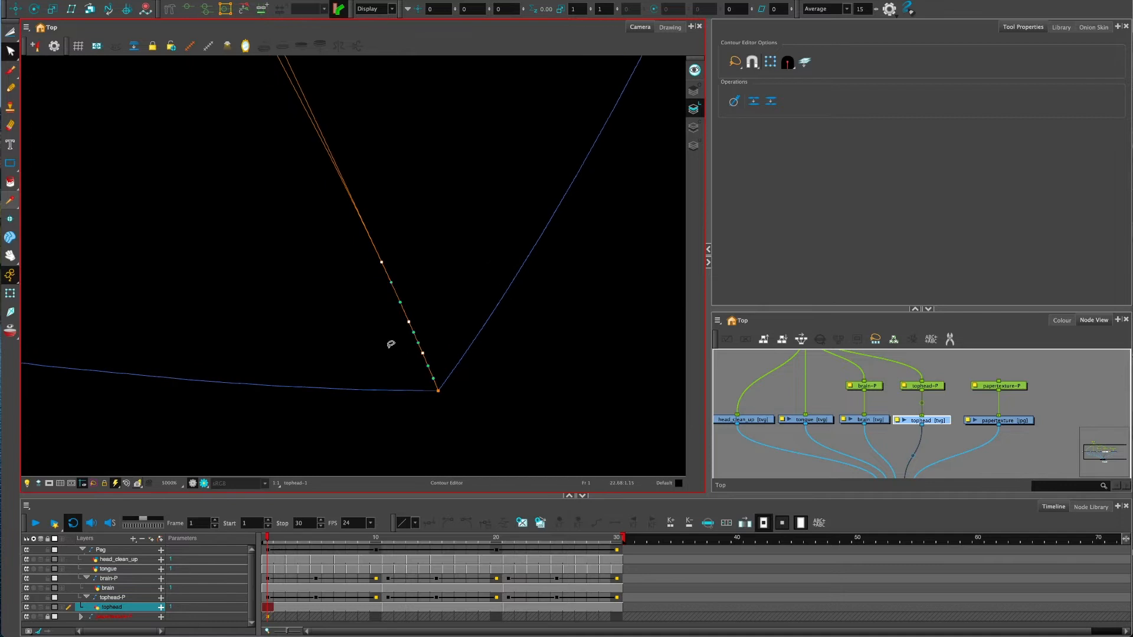
scroll(372, 336, down, 2)
click(370, 321)
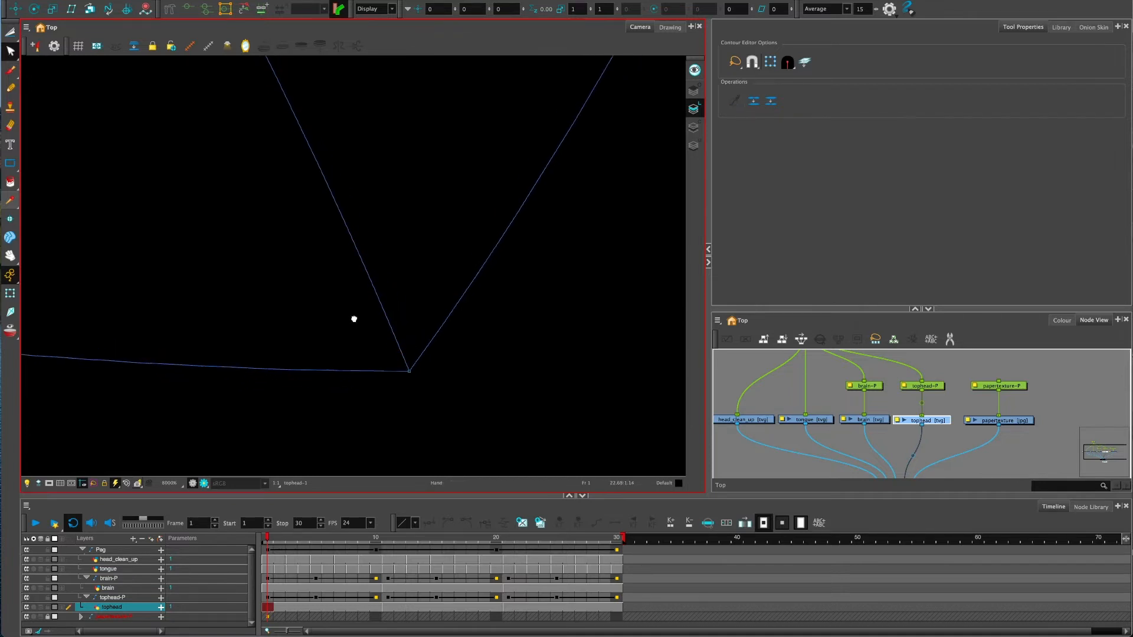
mouse_move(314, 283)
mouse_down()
mouse_move(352, 221)
mouse_move(326, 272)
mouse_up()
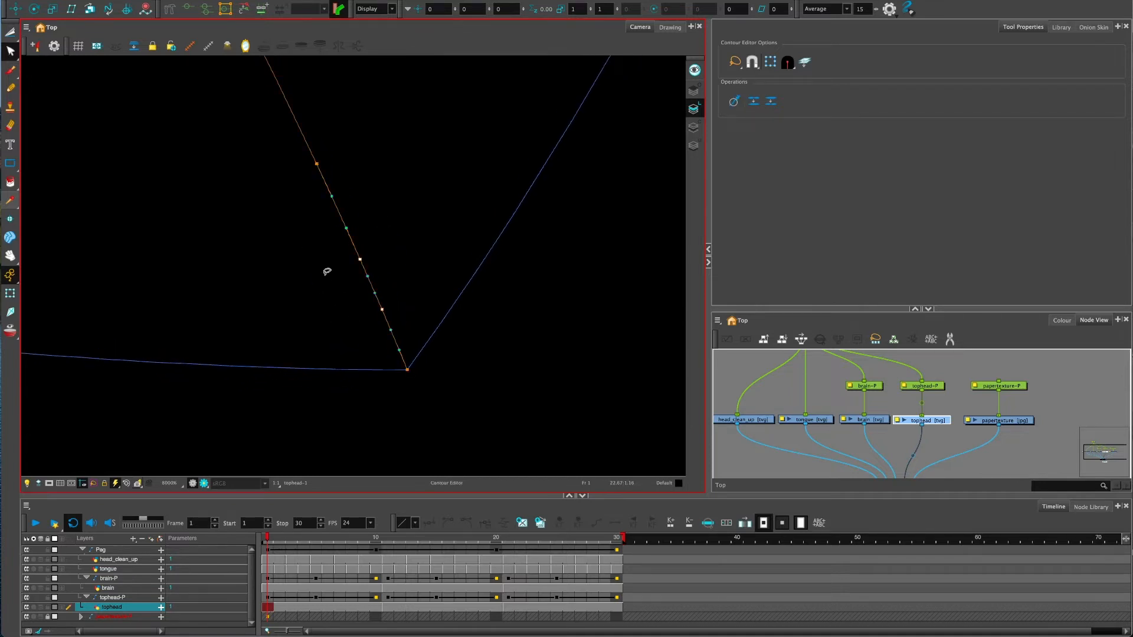
click(318, 164)
drag(324, 286, 338, 284)
drag(318, 169, 296, 186)
mouse_move(416, 294)
mouse_down()
mouse_move(461, 324)
mouse_move(468, 306)
mouse_up()
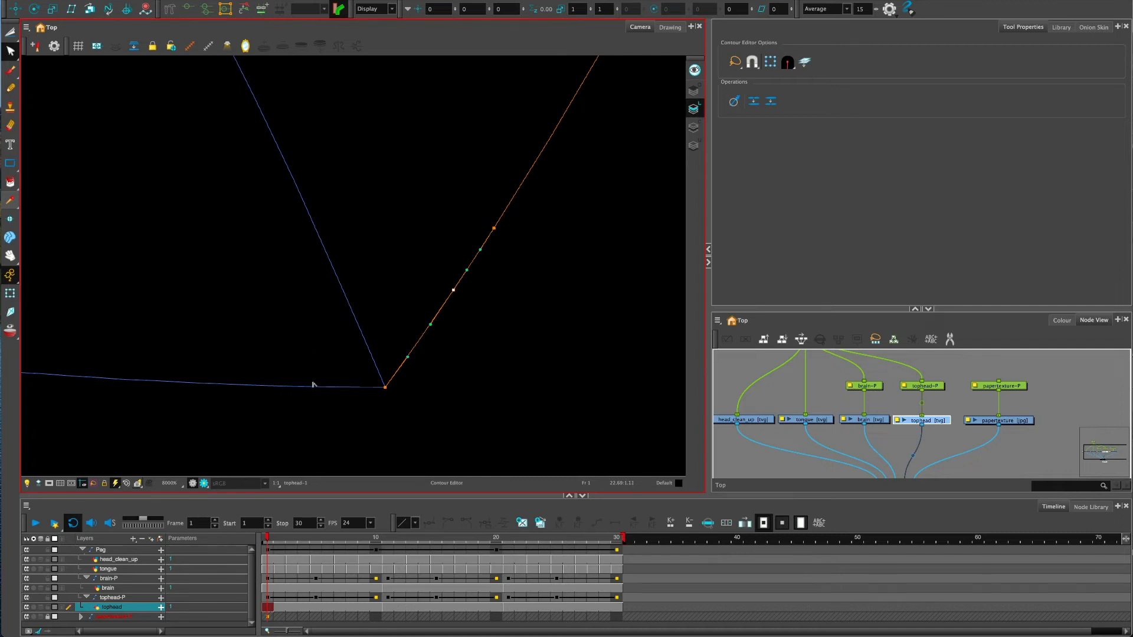
Lasso and delete the two extra middle points on the bottom line of the V
click(300, 366)
drag(266, 372, 341, 377)
key(Delete)
scroll(310, 255, up, 2)
scroll(315, 257, up, 1)
scroll(317, 258, down, 2)
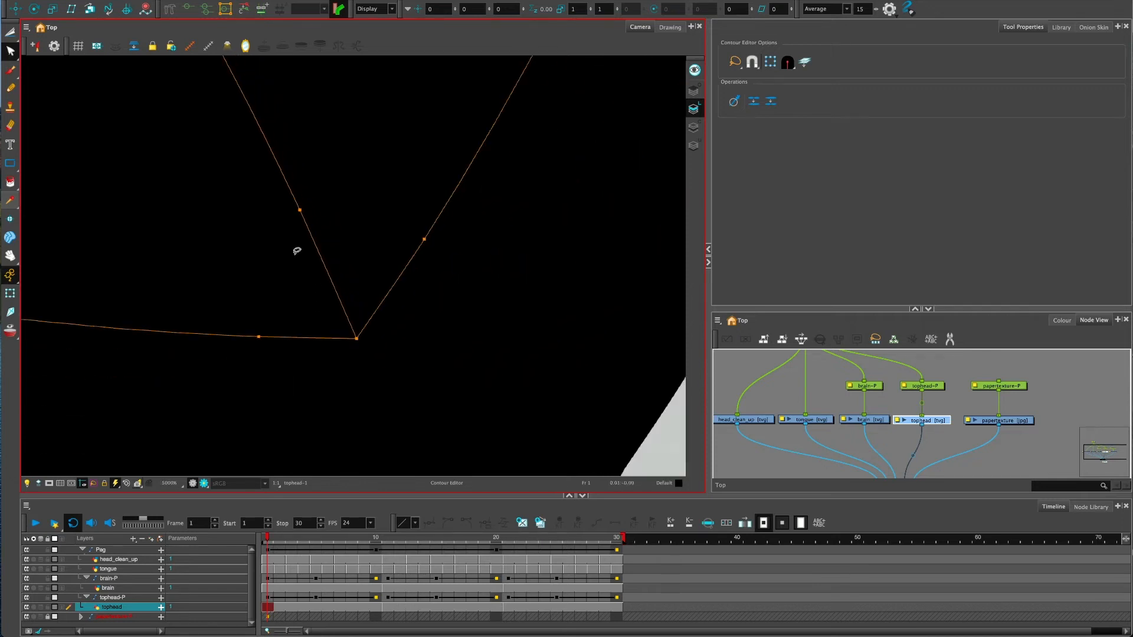
scroll(316, 257, down, 2)
scroll(299, 266, up, 2)
scroll(299, 266, up, 2)
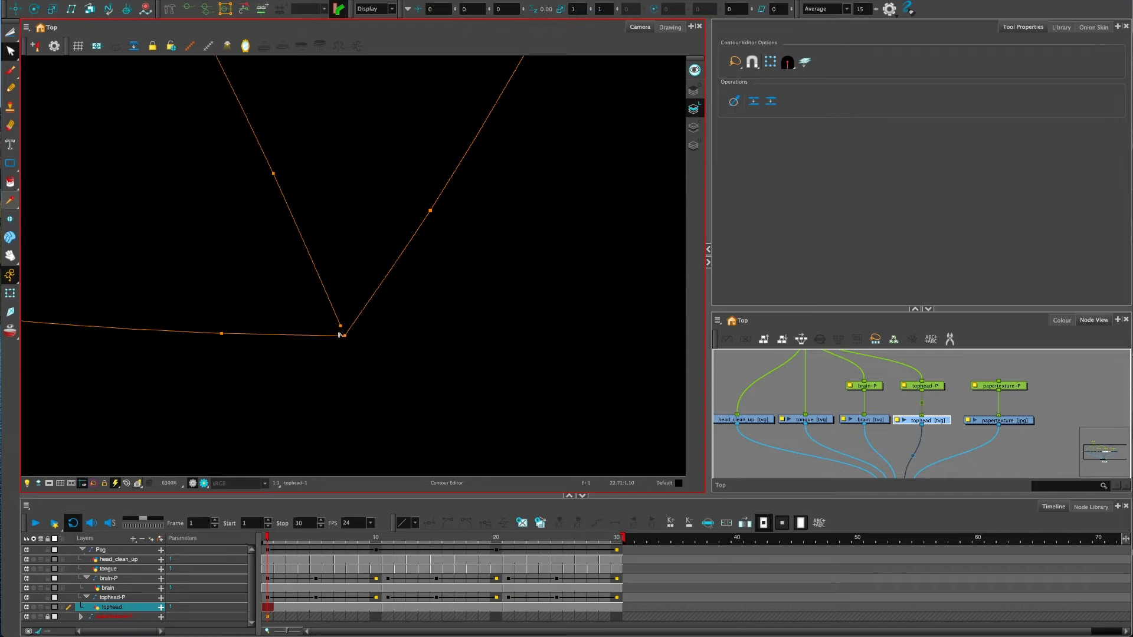
Delete the extra point on the V's left line and pull a curve handle out of the corner point
click(273, 173)
key(Delete)
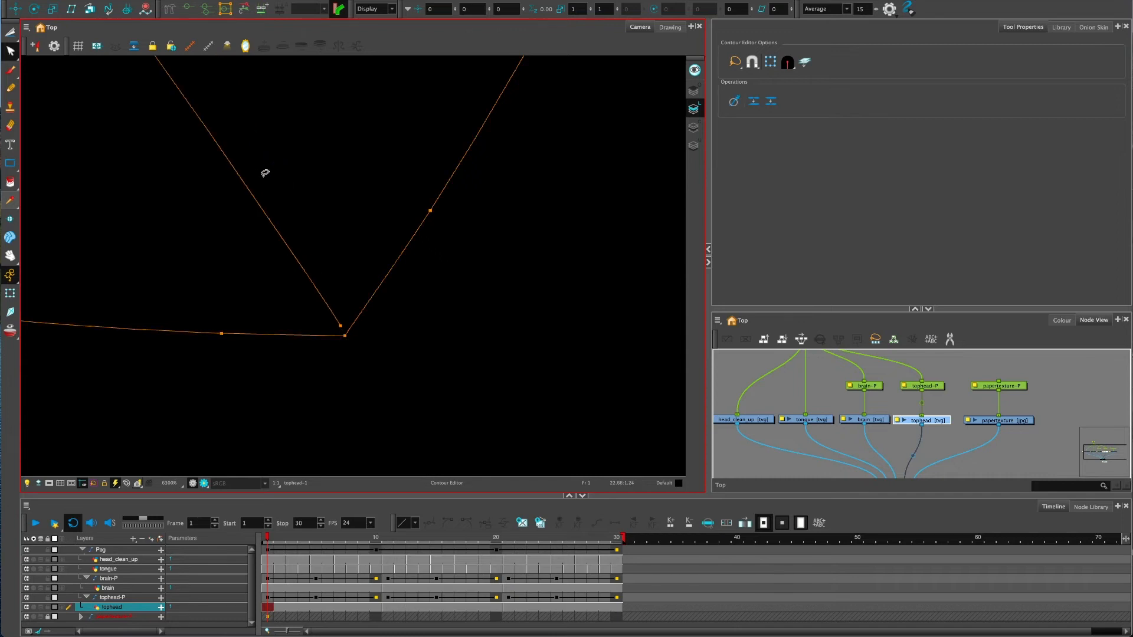
drag(265, 182, 287, 268)
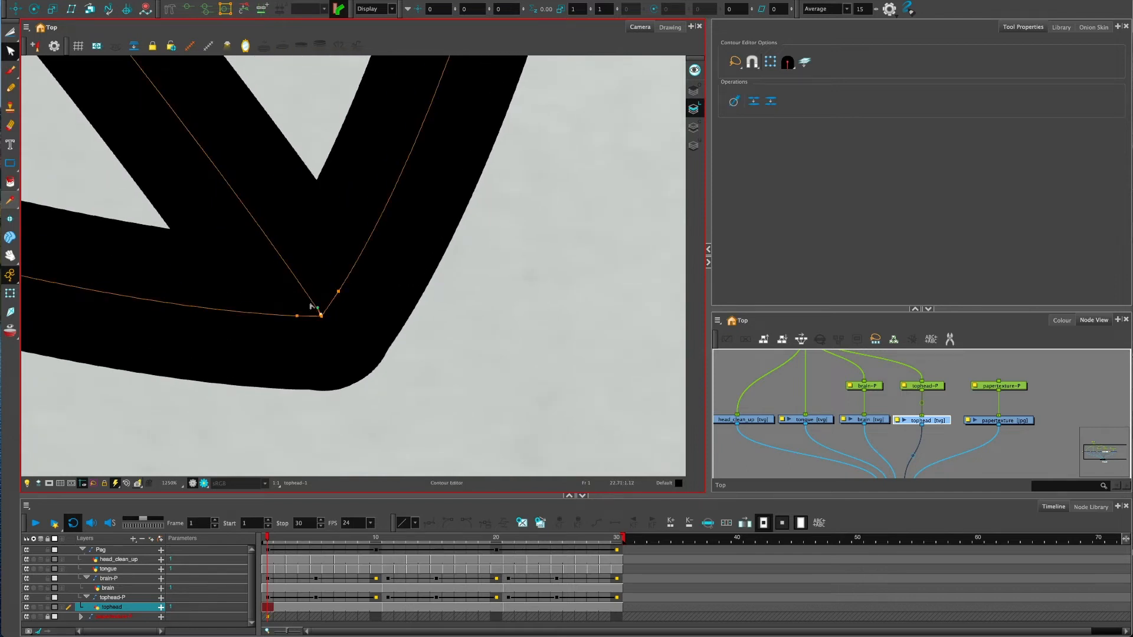
drag(313, 306, 312, 288)
scroll(278, 209, down, 5)
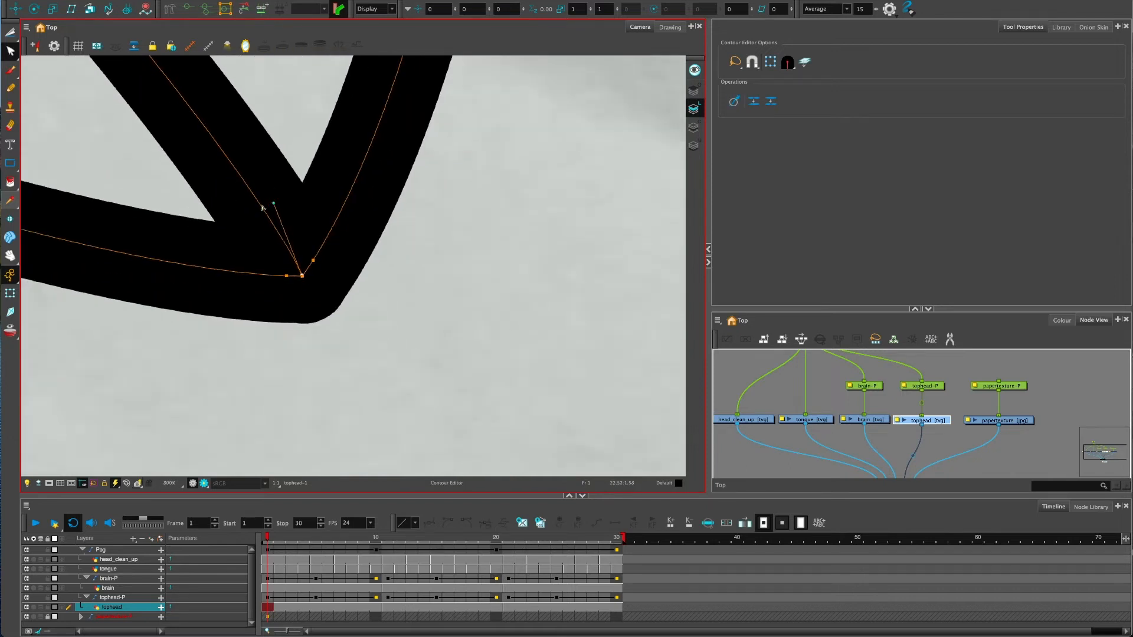
scroll(275, 222, down, 5)
scroll(268, 250, down, 3)
scroll(221, 230, up, 4)
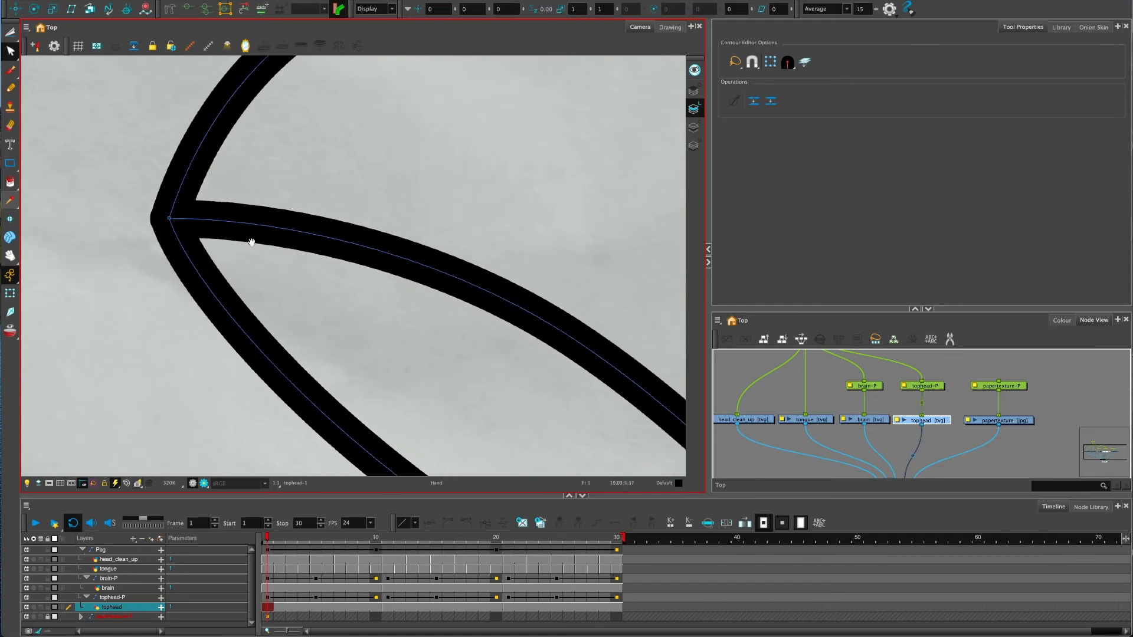
scroll(176, 219, up, 3)
scroll(175, 220, up, 5)
scroll(176, 221, up, 3)
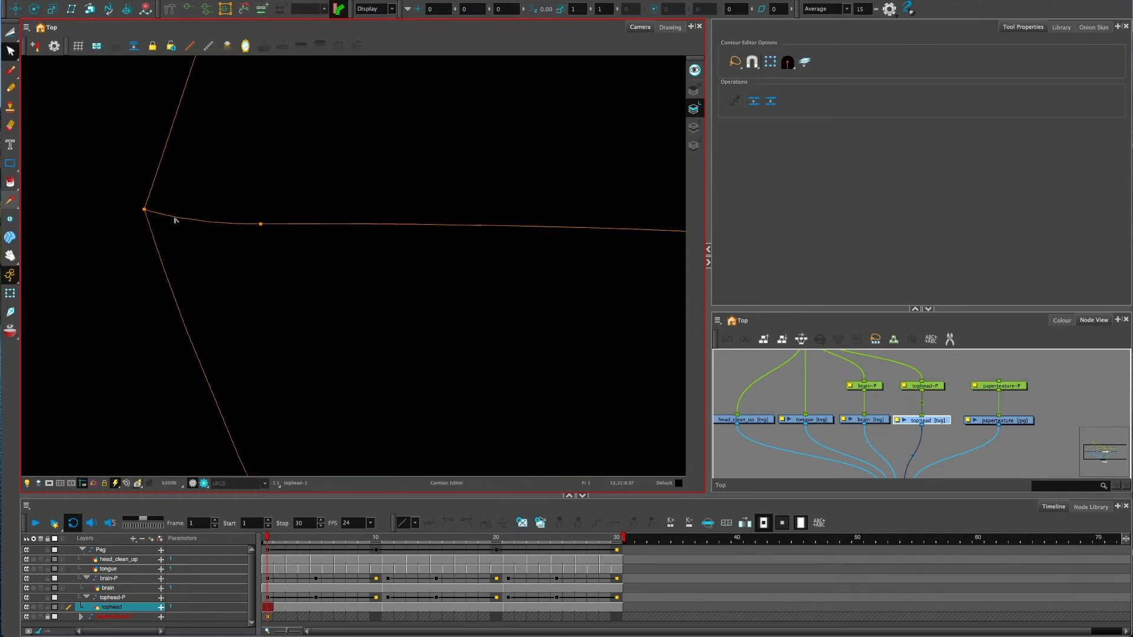
Straighten the inner curve where it meets the leaf's left tip
click(152, 212)
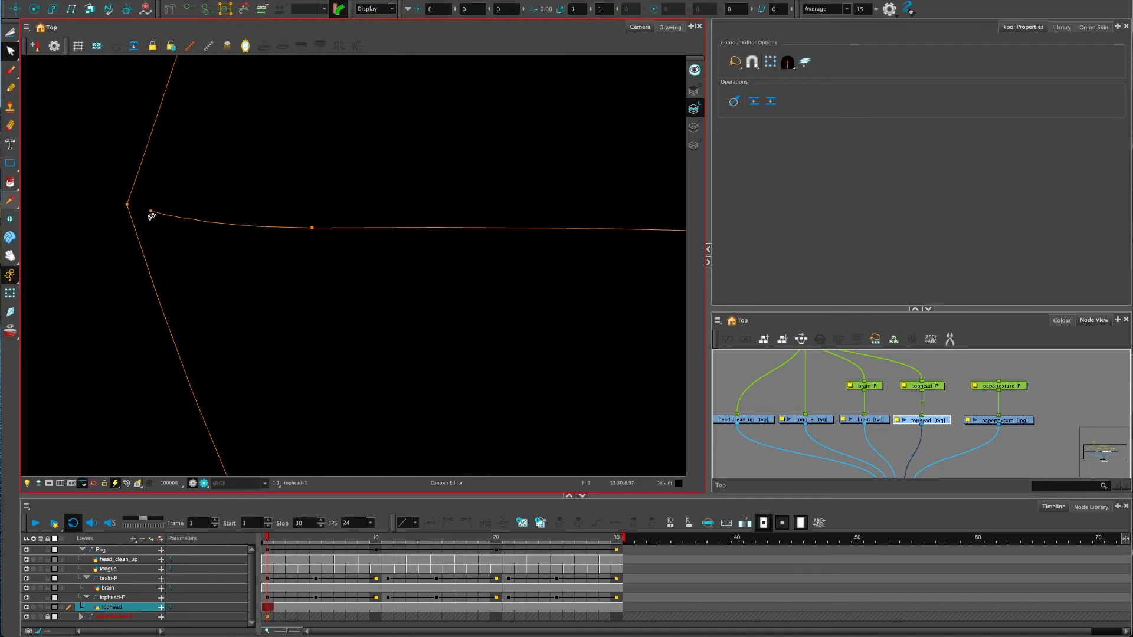
drag(150, 214, 149, 211)
scroll(162, 171, down, 4)
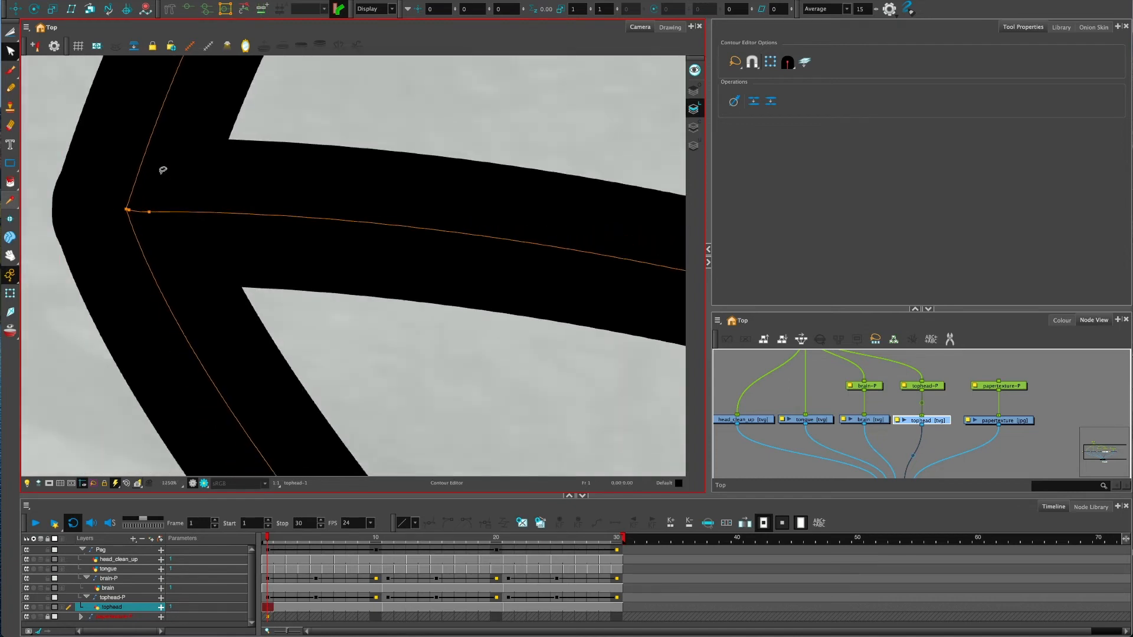
scroll(162, 170, down, 3)
scroll(133, 203, down, 3)
scroll(164, 203, down, 2)
scroll(265, 266, down, 3)
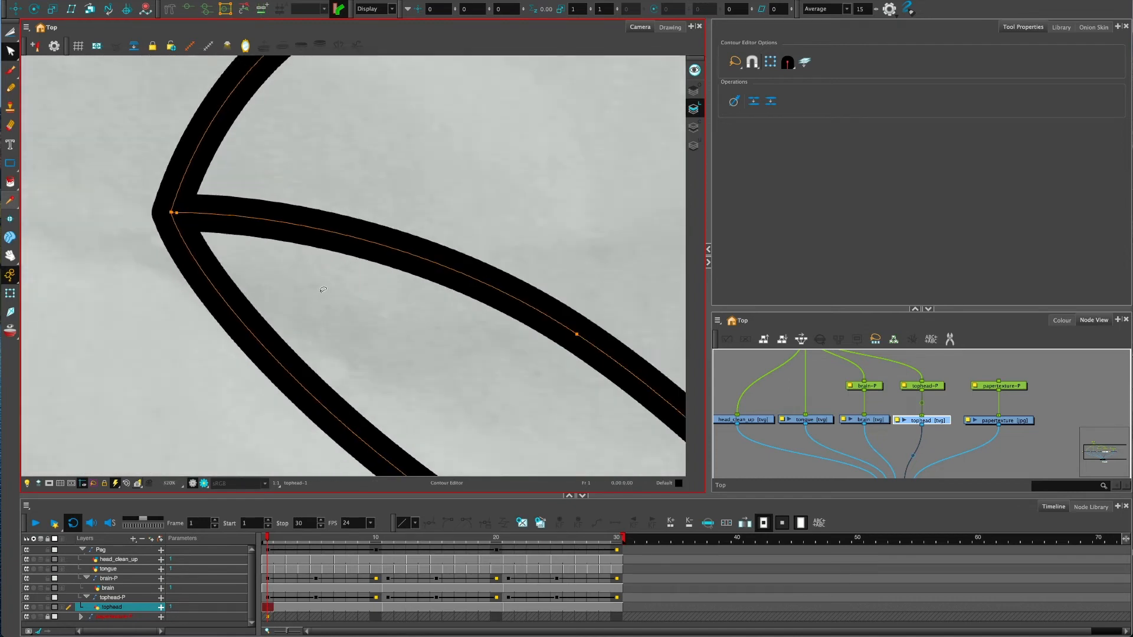
scroll(323, 290, down, 3)
scroll(292, 266, down, 3)
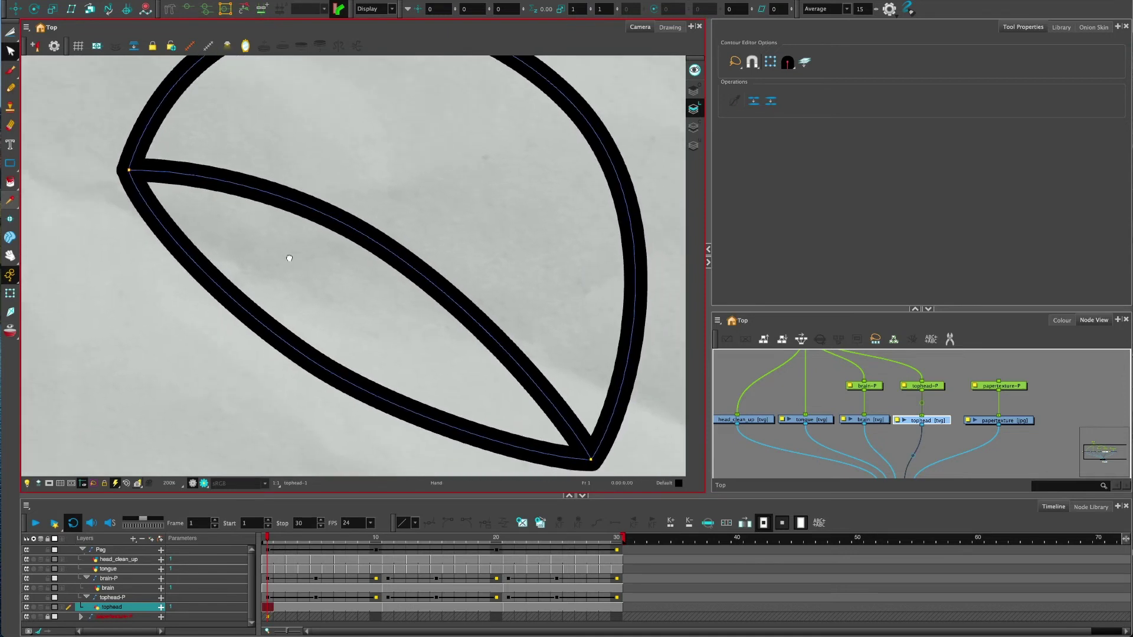
Test-move the inner diagonal stroke with Select and put it back in place
click(10, 33)
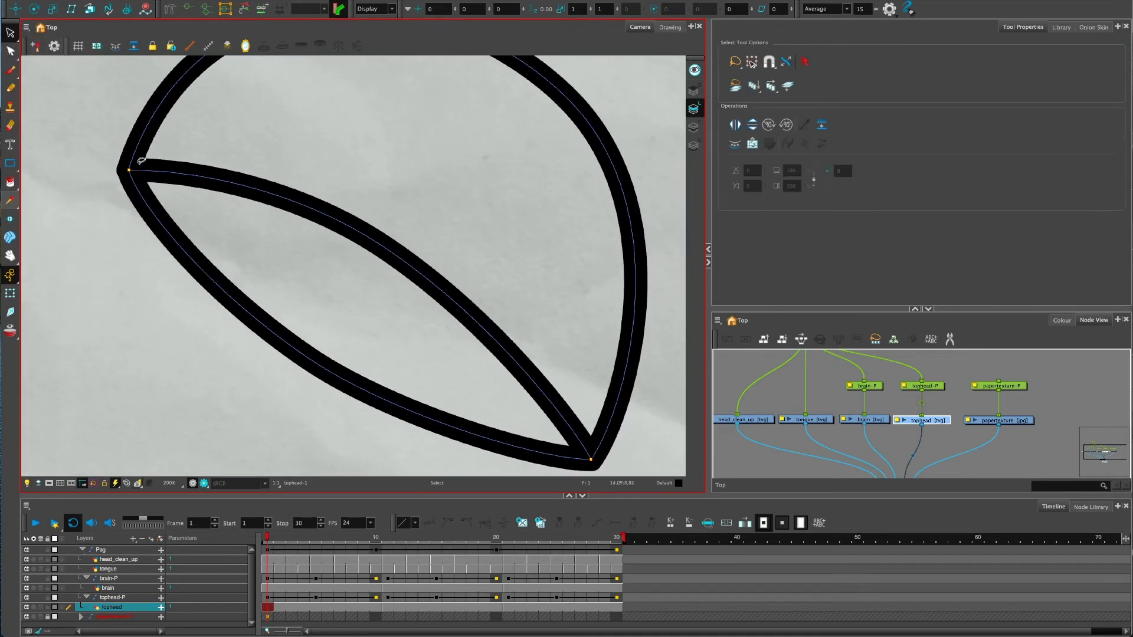
click(403, 268)
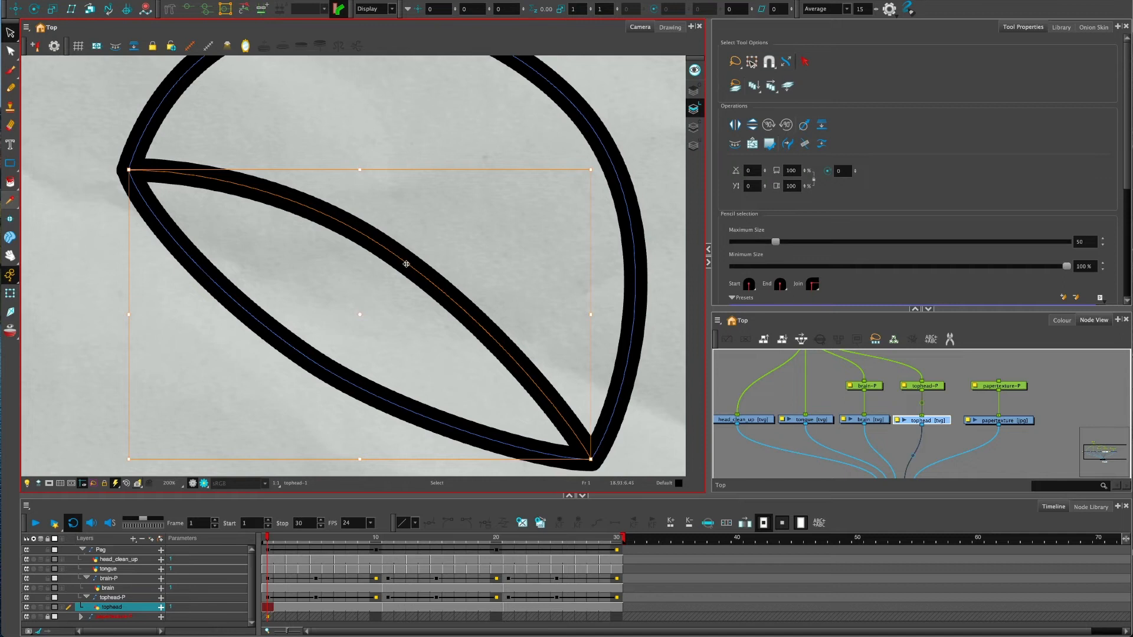
drag(406, 264, 426, 224)
drag(394, 298, 406, 321)
Reshape the lower curve at the leaf's bottom tip by dragging its corner point's Bezier handle
key(alt+q)
key(2)
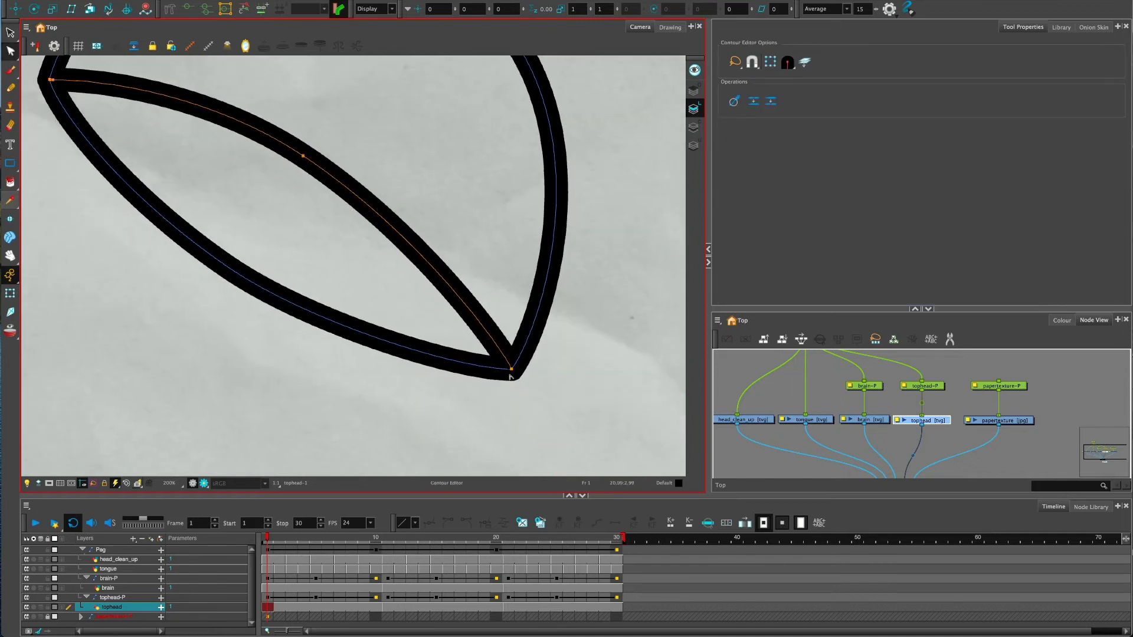
click(510, 372)
scroll(518, 372, up, 5)
scroll(519, 372, up, 5)
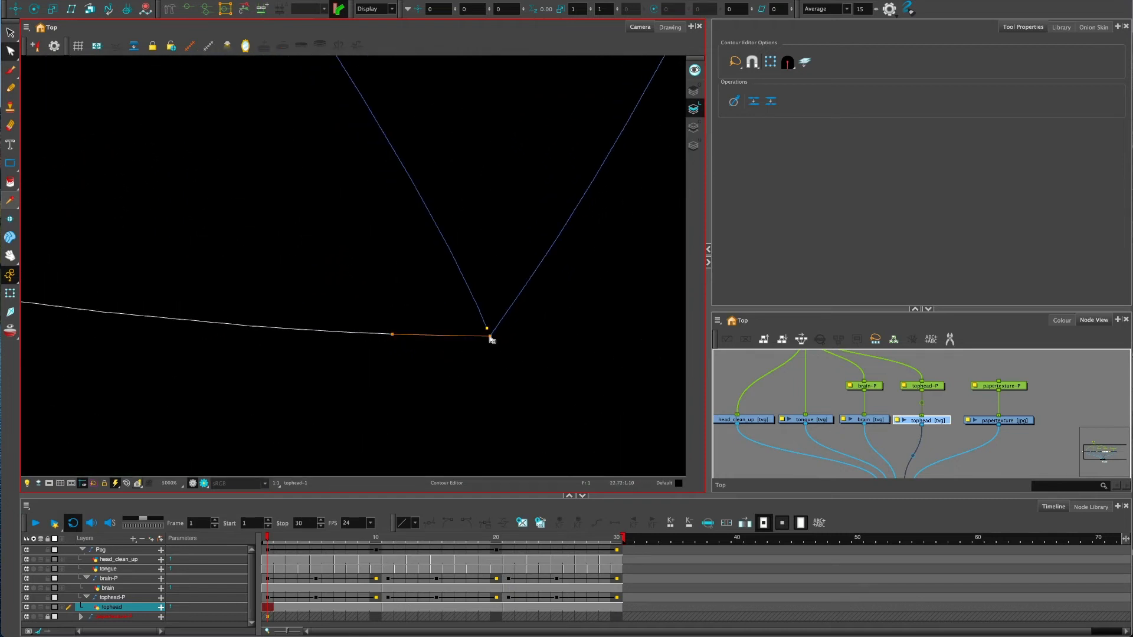
click(492, 339)
mouse_move(489, 338)
mouse_down()
mouse_move(456, 361)
mouse_move(483, 337)
mouse_up()
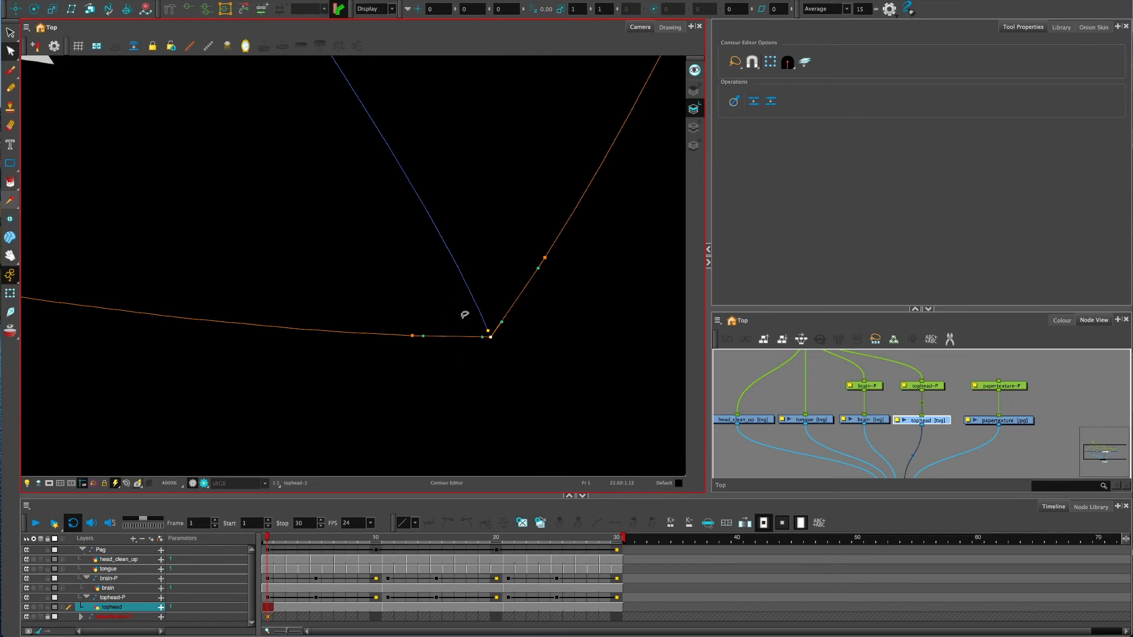
scroll(459, 303, down, 5)
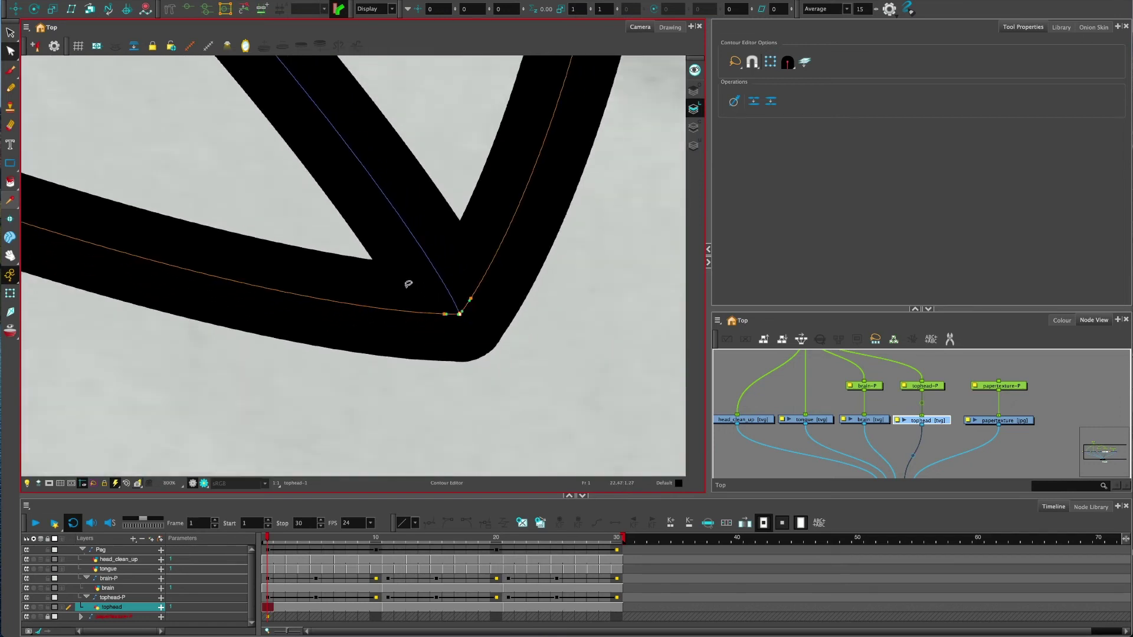
scroll(409, 284, down, 3)
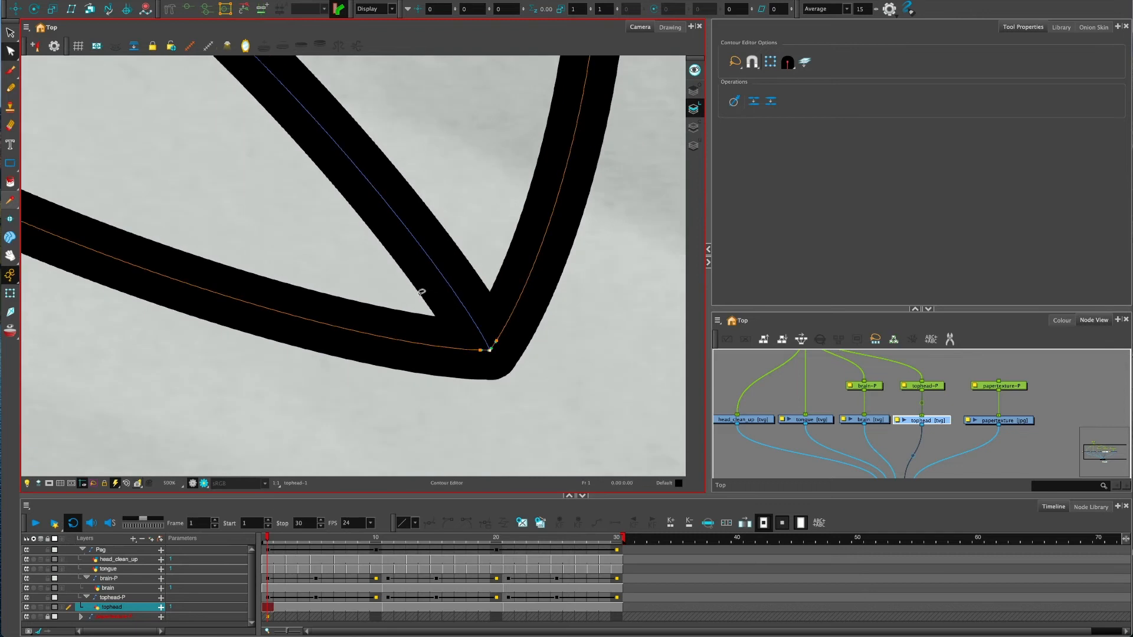
scroll(443, 319, down, 3)
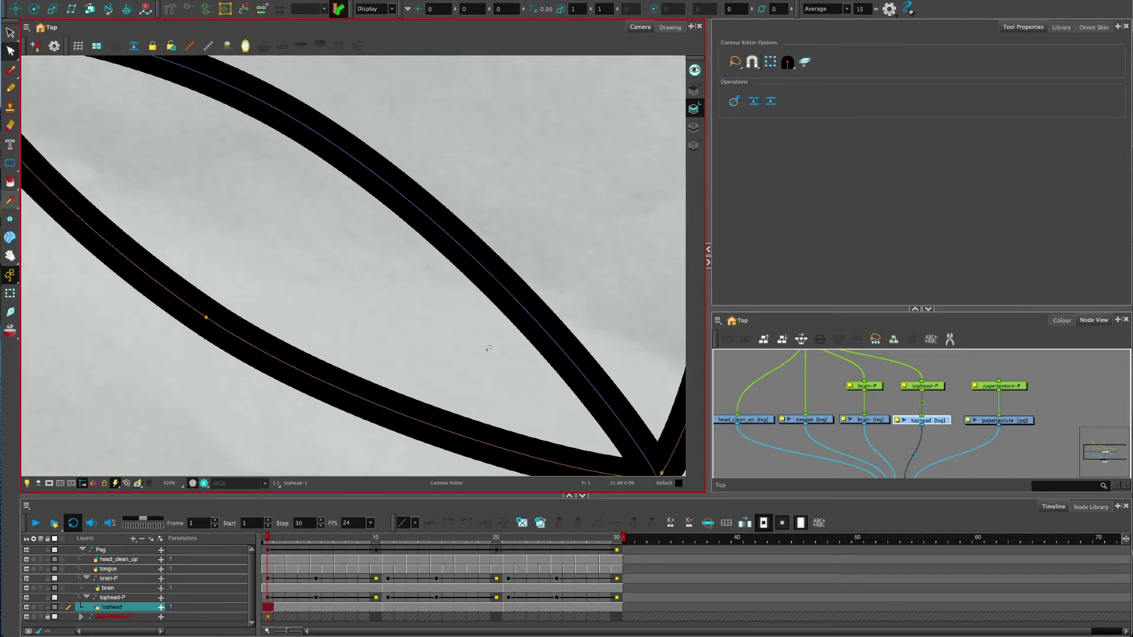
scroll(487, 348, down, 3)
scroll(354, 284, down, 1)
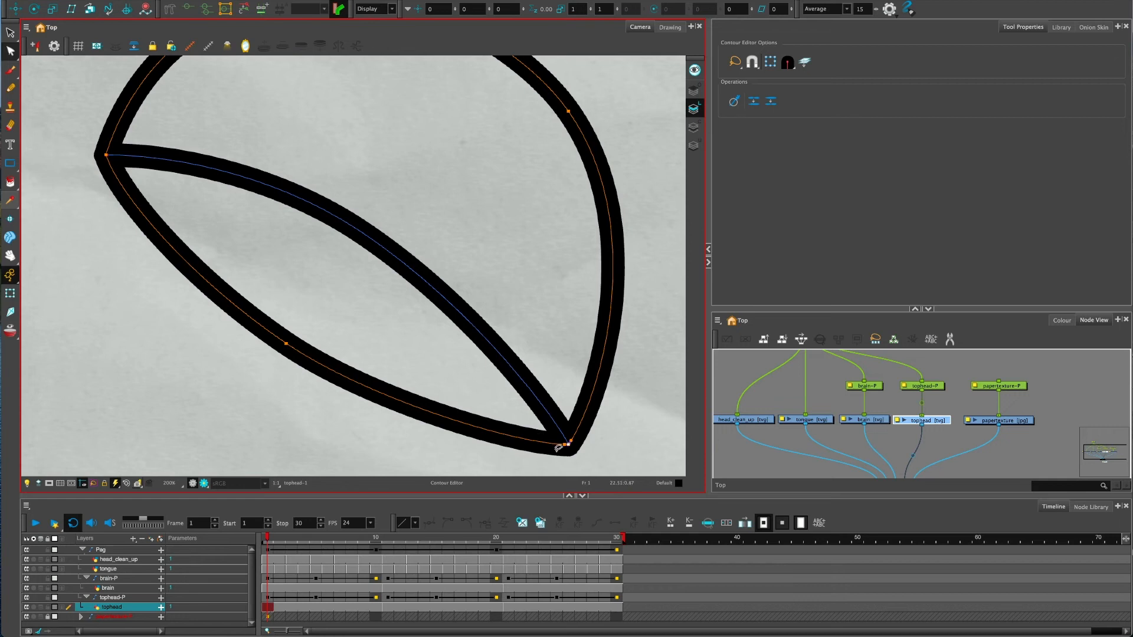
click(286, 344)
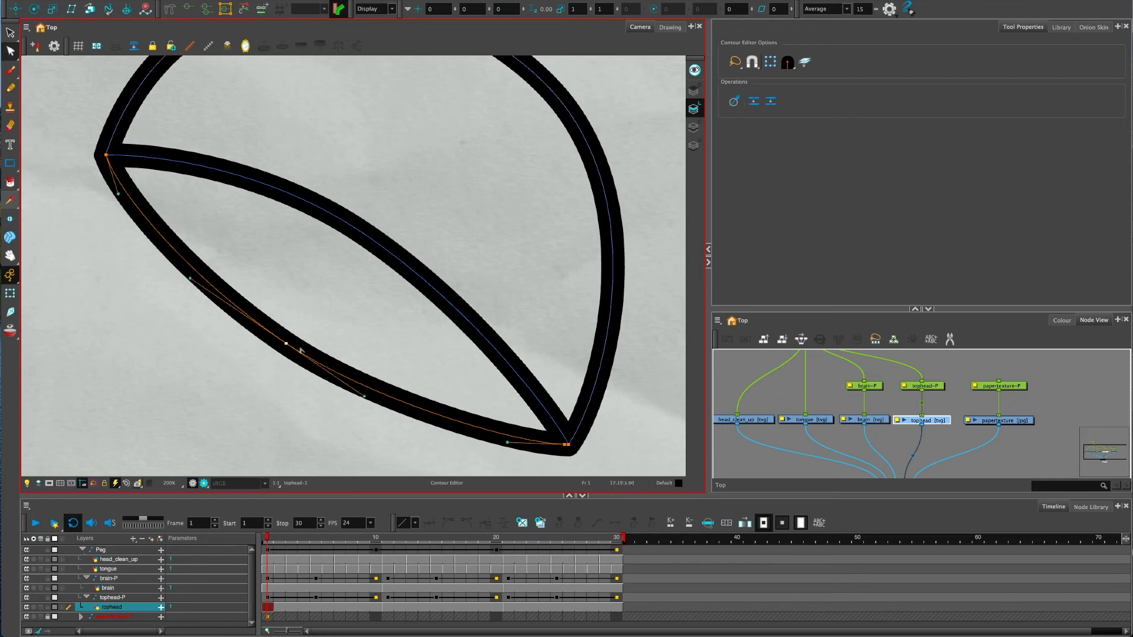